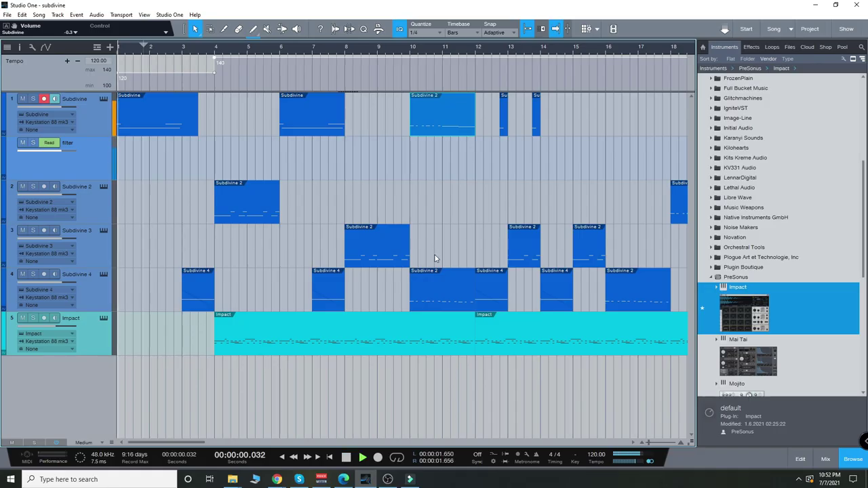
Step: Play the demo arrangement and look through the preset banks of the first Subdivine instrument
key("space")
key("e")
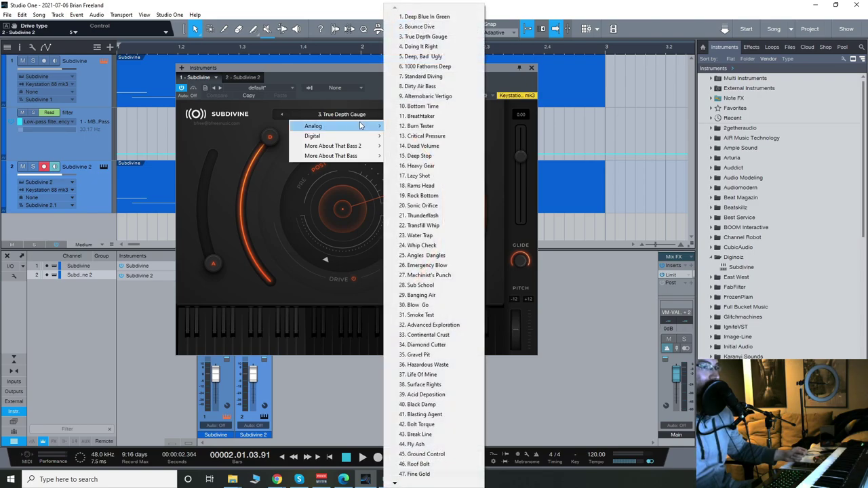
mouse_move(355, 137)
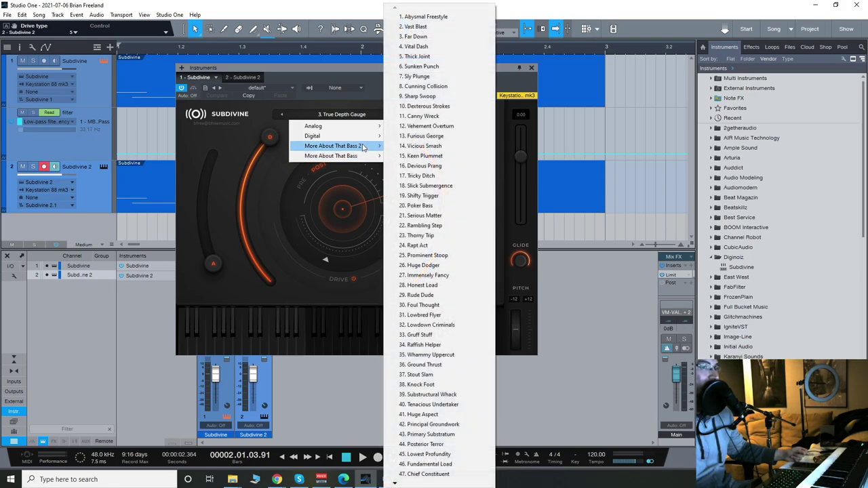
left_click_drag(323, 63, 337, 65)
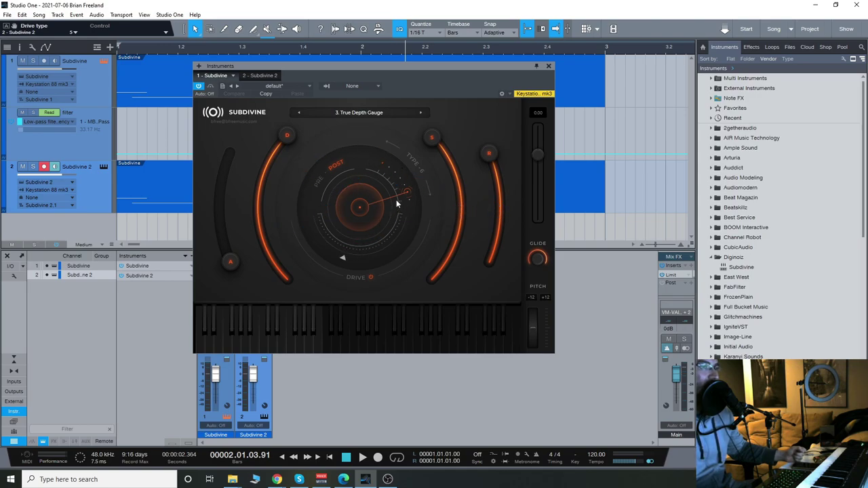
Step: On the first Subdivine instrument, keep the drive order at Post, set the drive type to 7 and the drive amount to 22.9%
left_click(317, 182)
left_click(335, 167)
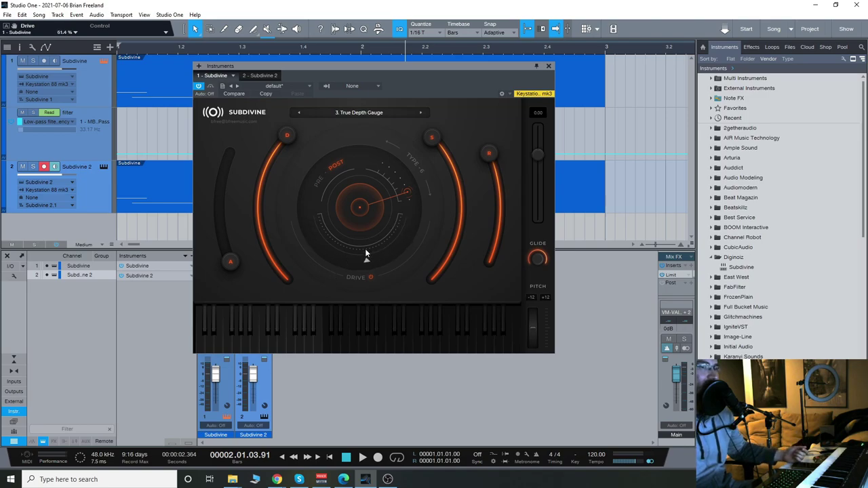
mouse_move(412, 206)
left_mouse_down()
mouse_move(381, 166)
mouse_move(401, 179)
mouse_move(411, 206)
left_mouse_up()
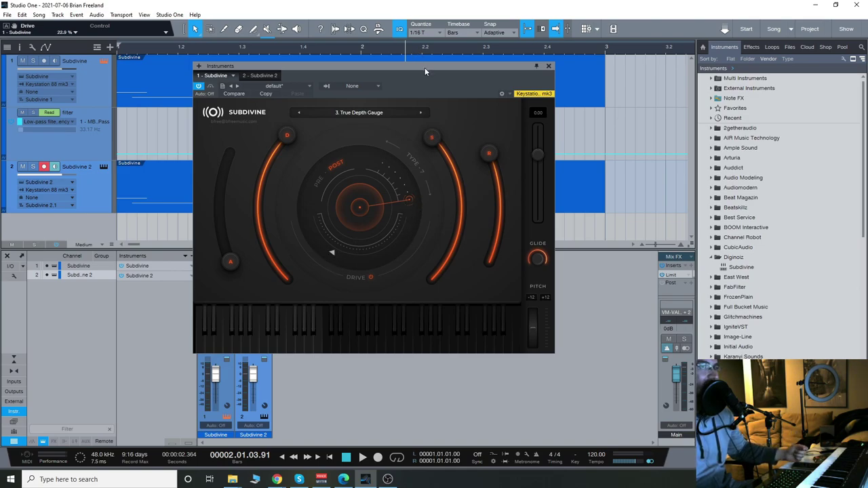
left_click_drag(425, 67, 433, 67)
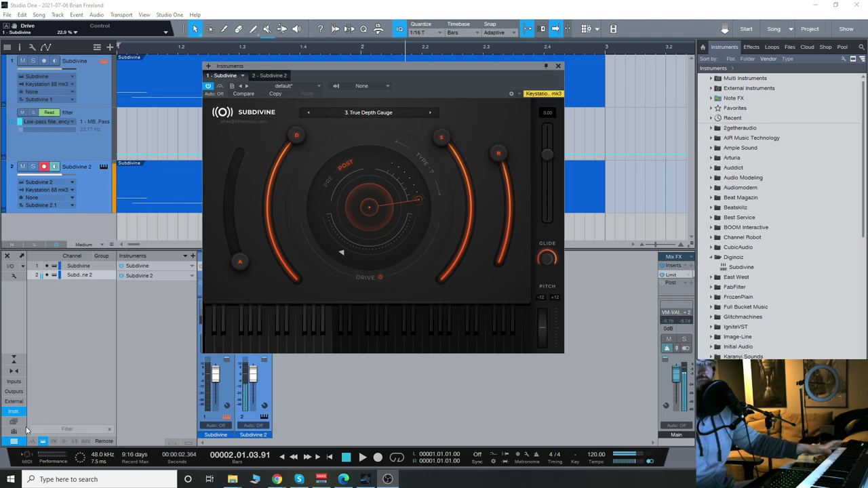
Step: Open the Subdivine 2 instrument and set its drive to type 4 at about 91%
left_click(99, 202)
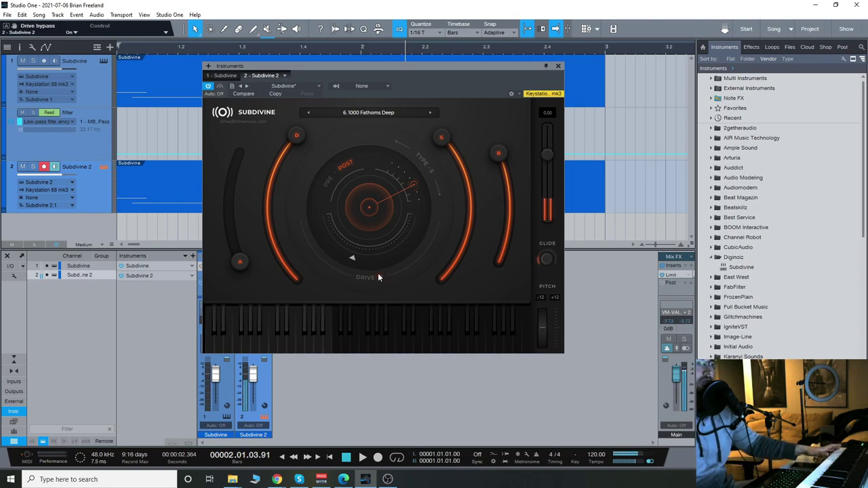
left_click(407, 179)
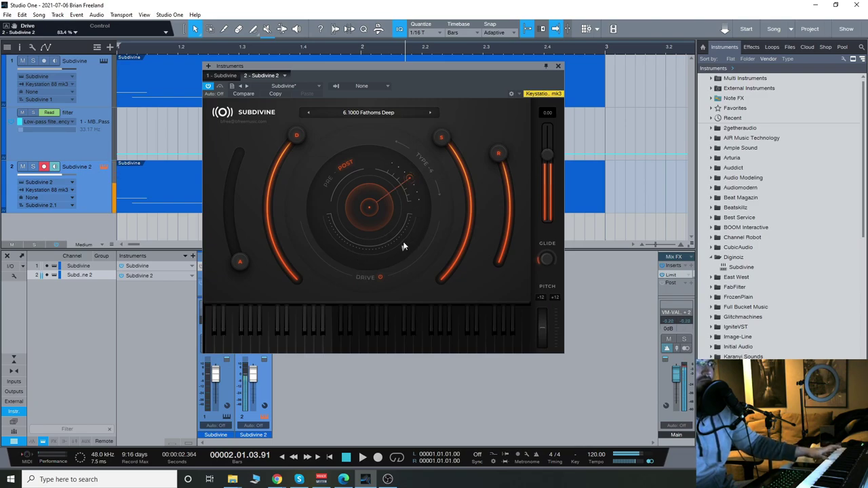
left_click_drag(408, 246, 411, 243)
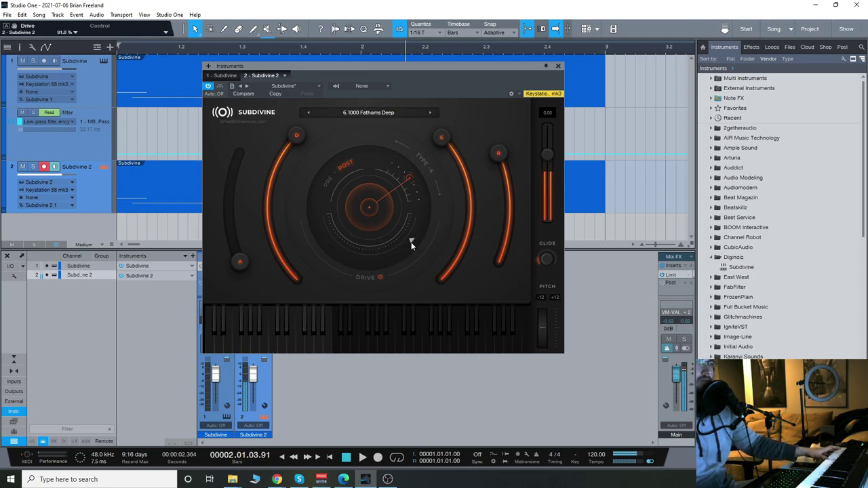
Step: Audition drive types 3, 2 and 1 on Subdivine 2 while sweeping the drive amount up to about 94% and back down
left_click(406, 177)
left_click(410, 242)
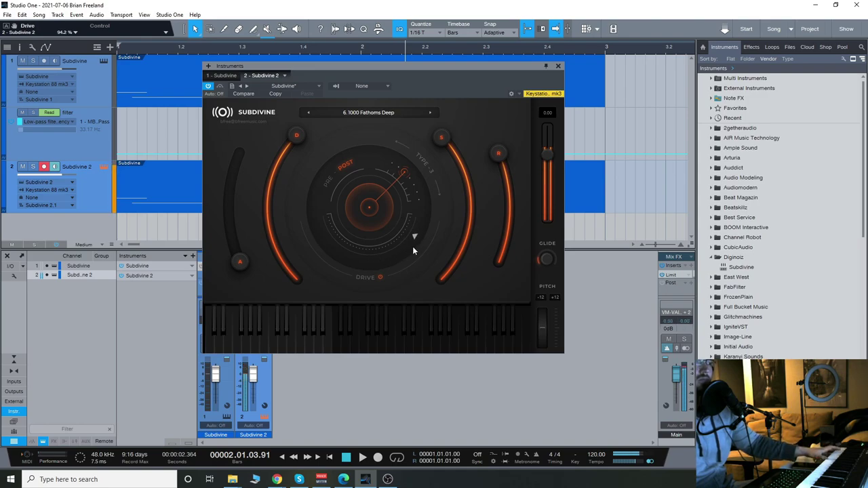
left_click_drag(414, 237, 416, 238)
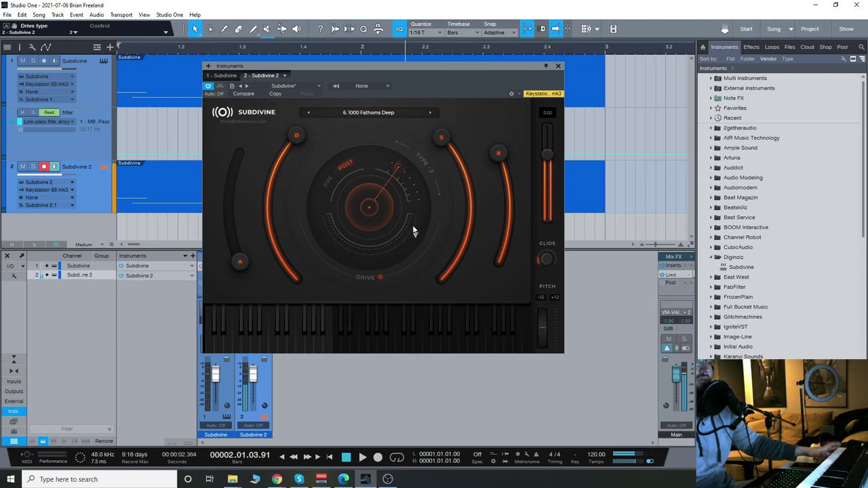
left_click_drag(415, 236, 396, 257)
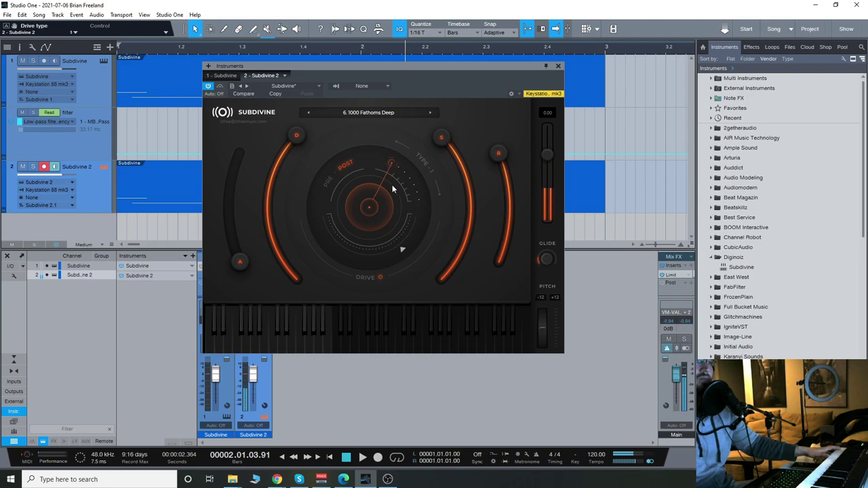
left_click_drag(400, 246, 411, 245)
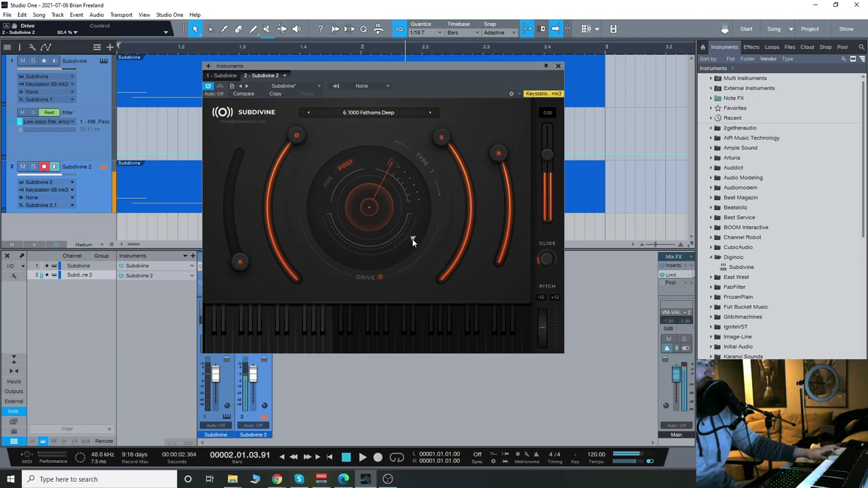
left_click_drag(412, 242, 403, 250)
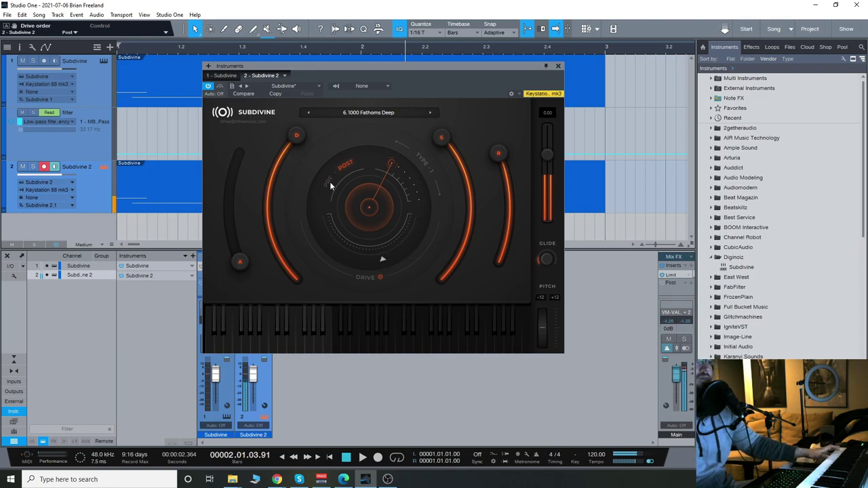
Step: Compare the Pre and Post drive orders using drive types 1, 7 and 6, ending on Pre with type 6
left_click_drag(385, 259, 413, 238)
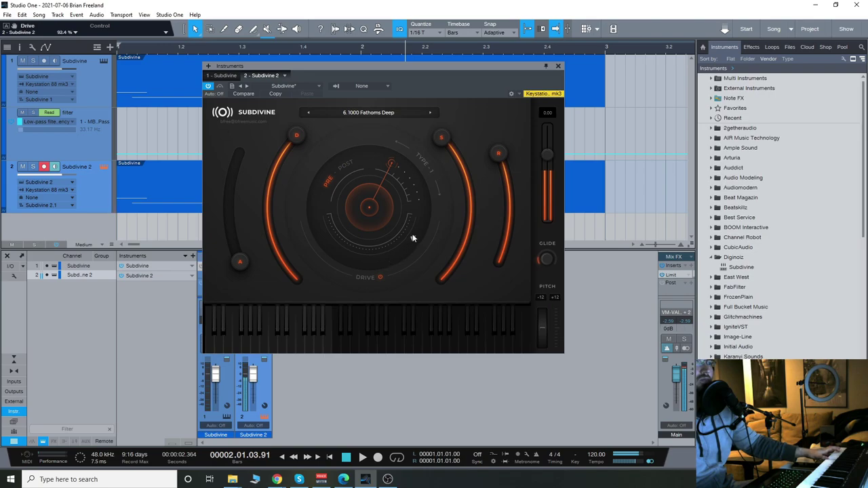
left_click(418, 201)
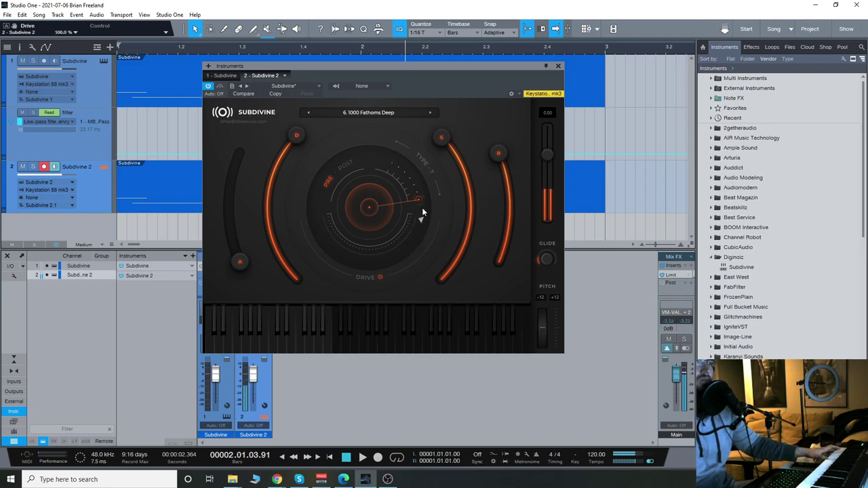
left_click(345, 170)
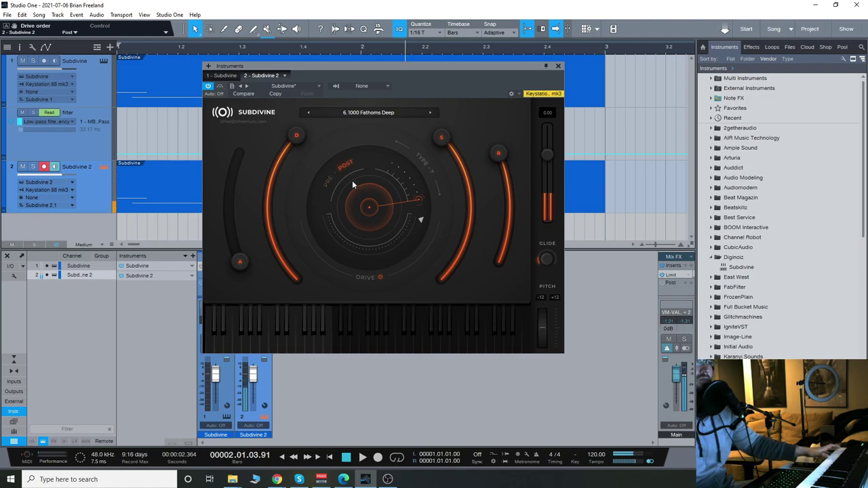
left_click(416, 192)
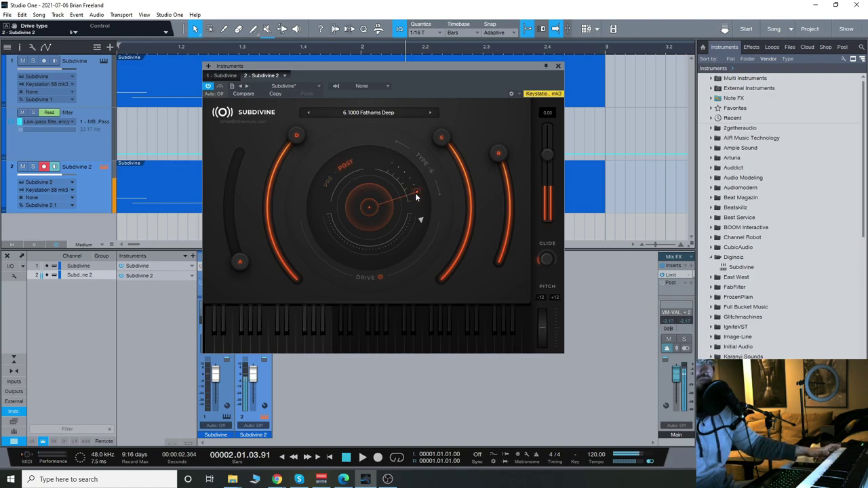
left_click(327, 183)
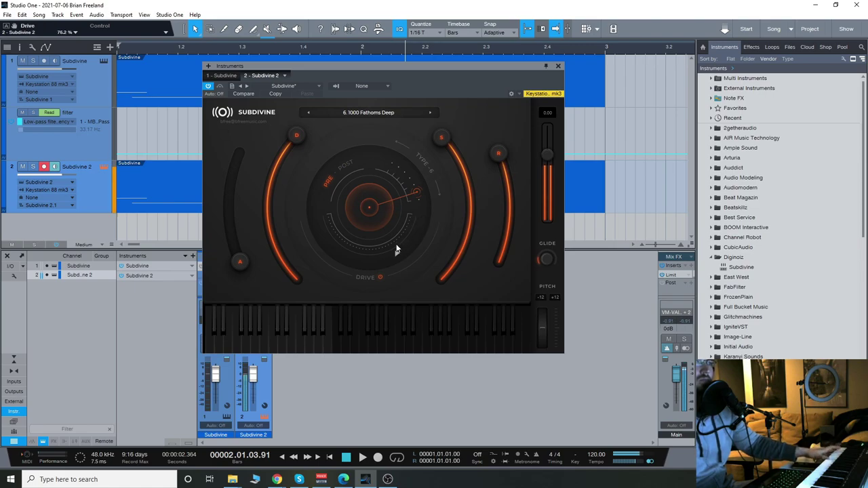
Step: Bypass the drive and turn Glide off for the 7. Standard Diving preset
left_click(364, 276)
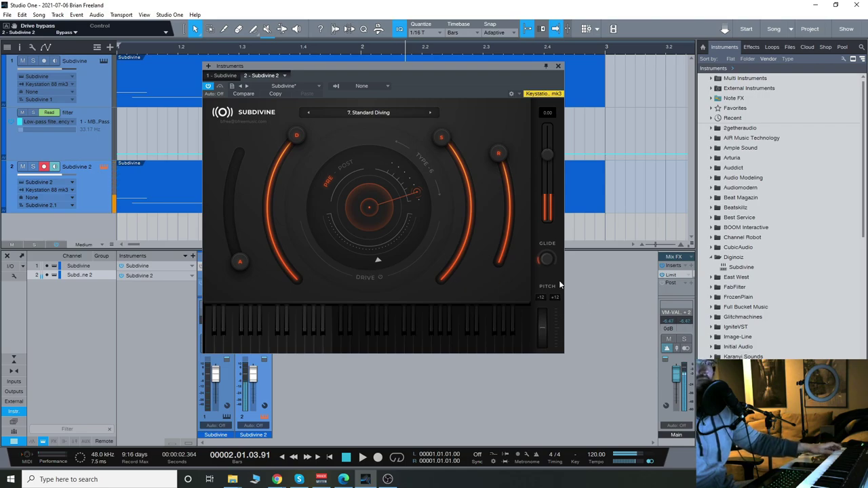
left_click(546, 260)
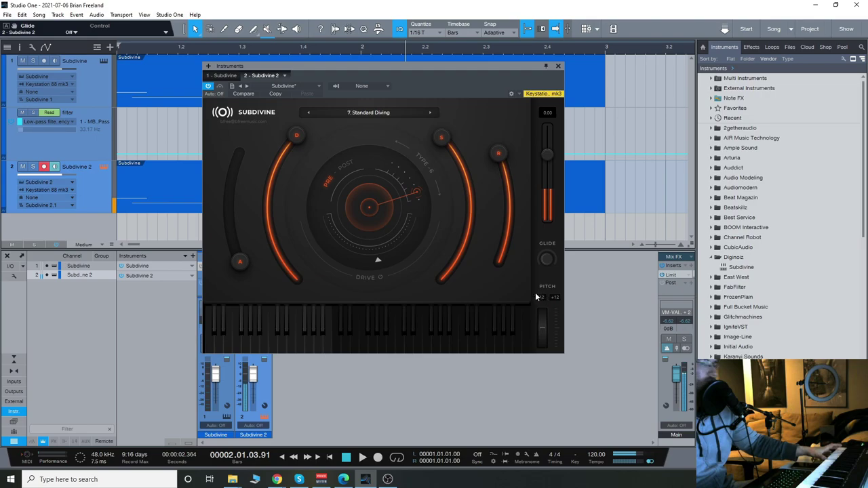
Step: Step forward through the presets 8. Dirty Air Bass, 9. Alternobaric Vertigo and 10. Bottom Time
left_click(429, 112)
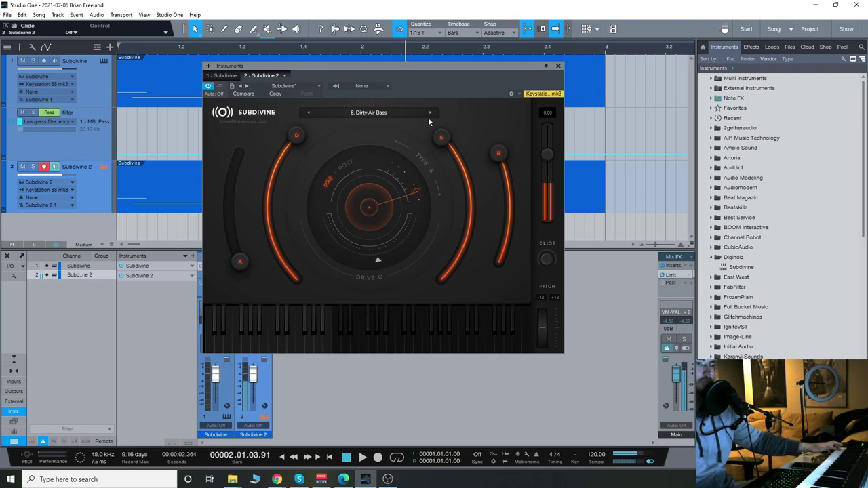
left_click(431, 113)
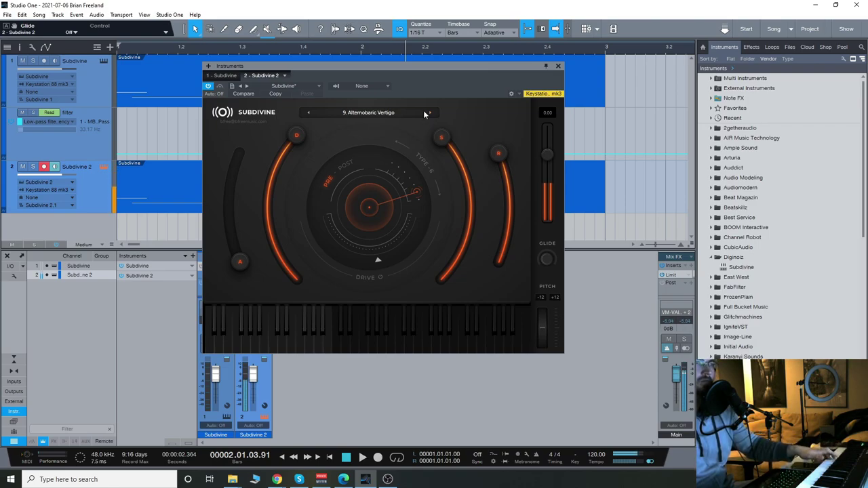
left_click(427, 111)
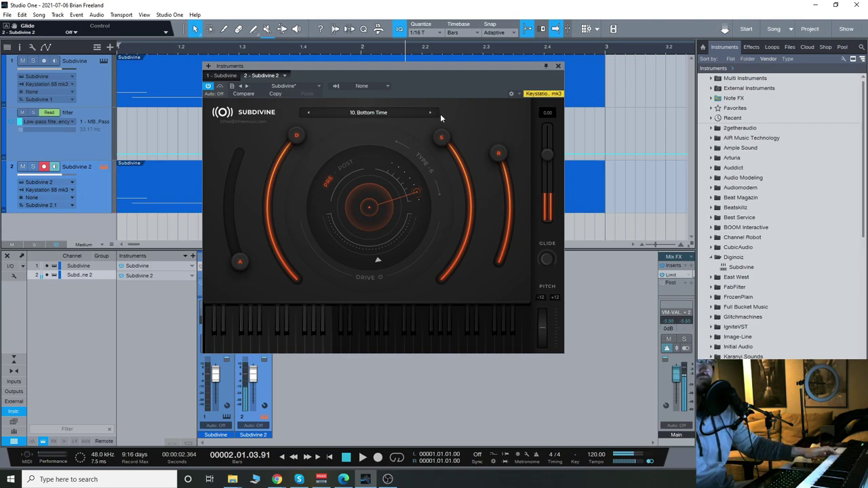
Step: Load the Analog preset 30. Blow & Go with the drive enabled at type 4 and raised to 75.8%
left_click_drag(398, 184, 393, 185)
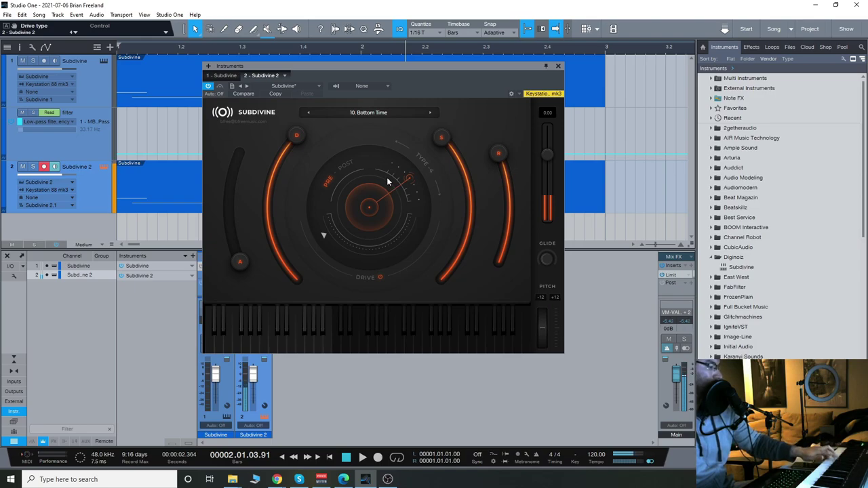
left_click(373, 112)
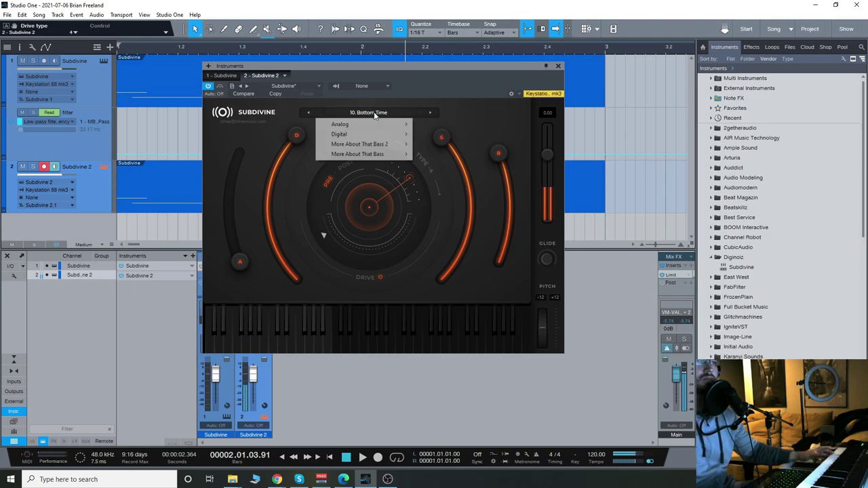
mouse_move(362, 127)
left_click(465, 295)
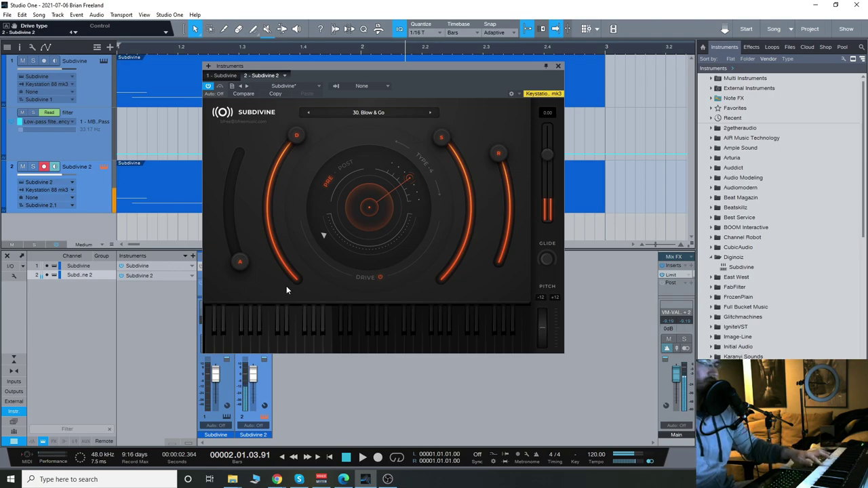
mouse_move(345, 232)
left_mouse_down()
mouse_move(344, 245)
mouse_move(387, 251)
mouse_move(413, 240)
mouse_move(395, 248)
left_mouse_up()
Step: Load the preset 50. Sub-bituminous and compare it with the drive bypassed and enabled
left_click(368, 113)
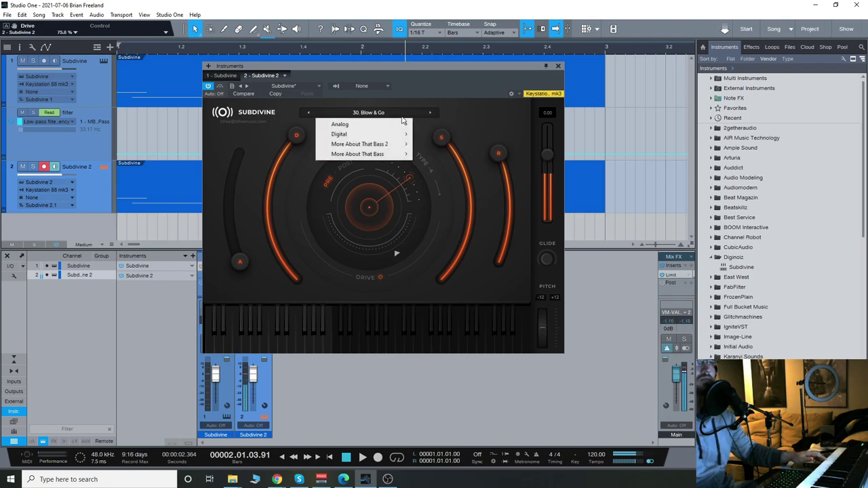
left_click(358, 122)
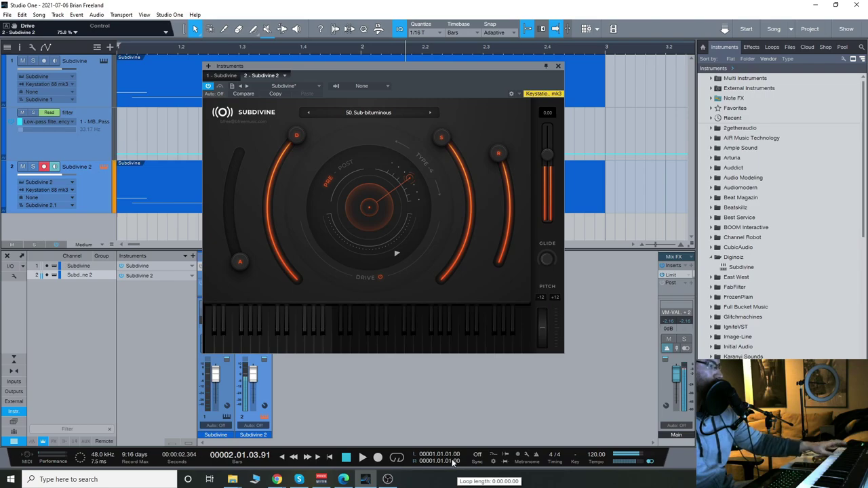
left_click(383, 277)
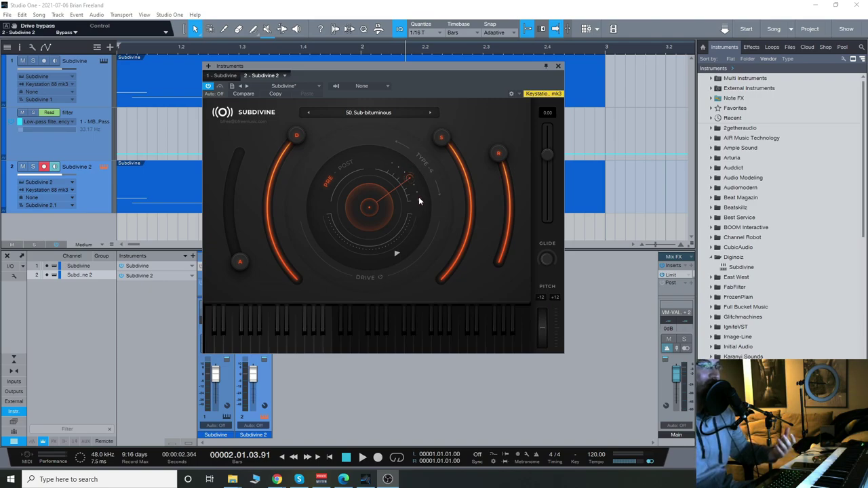
left_click(380, 277)
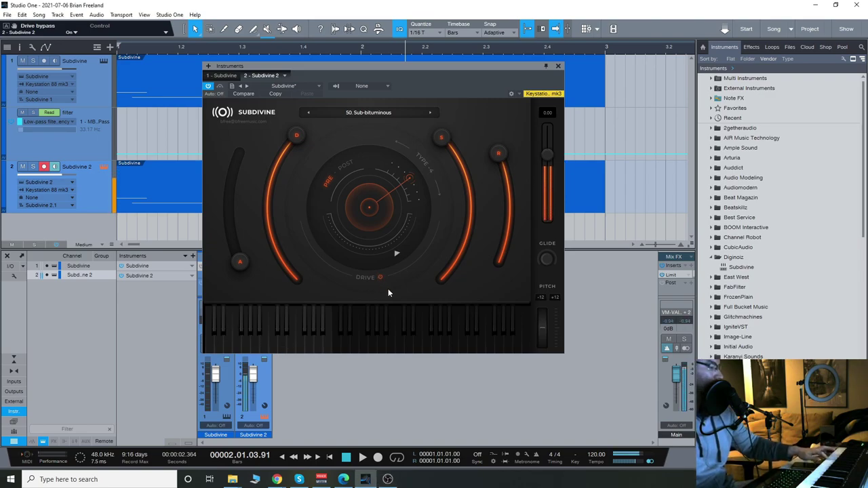
Step: Load the Digital preset 20. Hefty Kicker and try a longer attack of about 0.579 sec before returning it to minimum
left_click(379, 113)
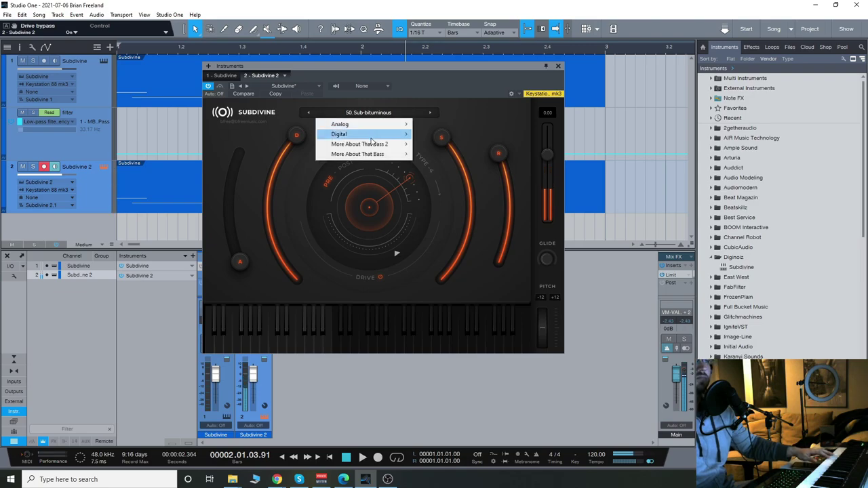
mouse_move(371, 139)
left_click(446, 210)
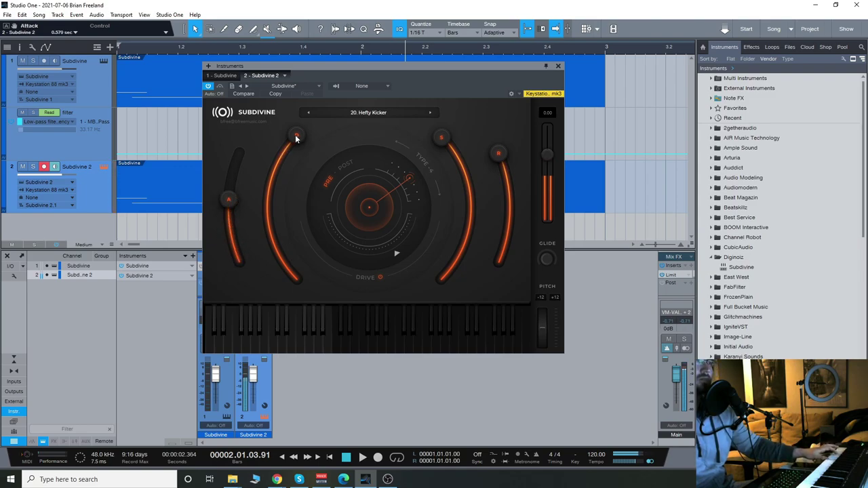
left_click_drag(246, 148, 258, 277)
Step: Set the drive type to 3 and advance to the preset 21. Magnificent Minor
left_click(400, 177)
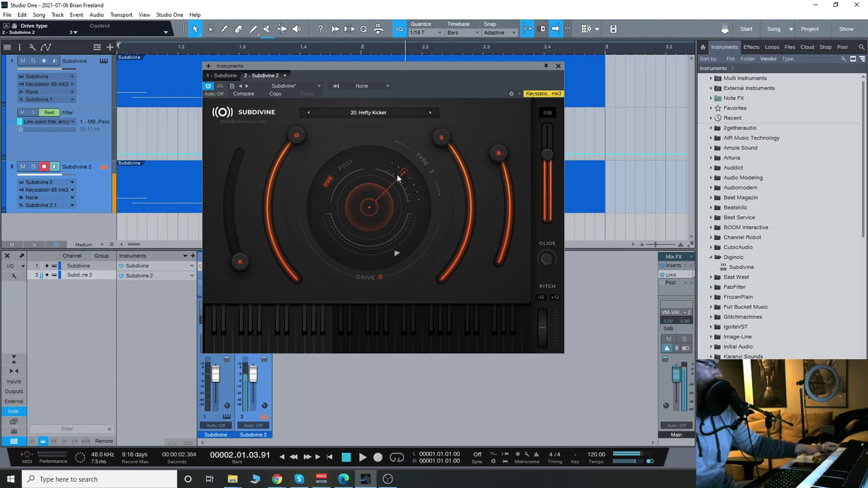
left_click(429, 113)
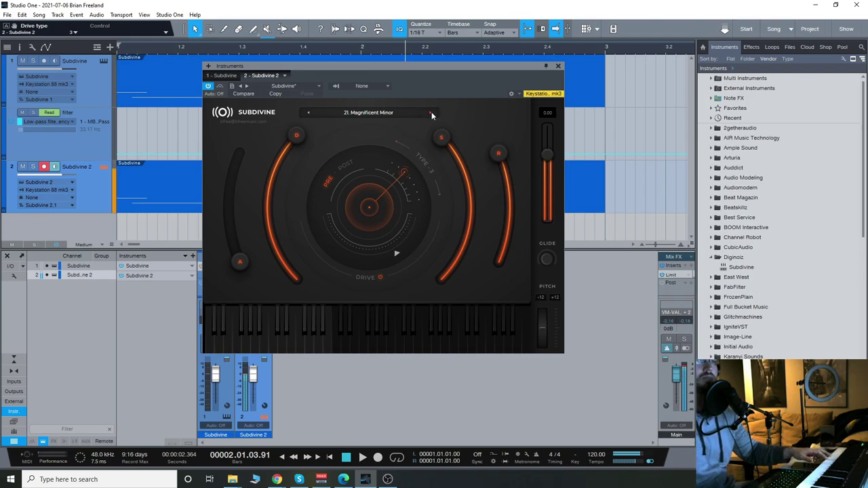
Step: Load the preset 45. Big Big Booty and raise the glide to 1000 ms with the drive bypassed
left_click(388, 113)
left_click(343, 131)
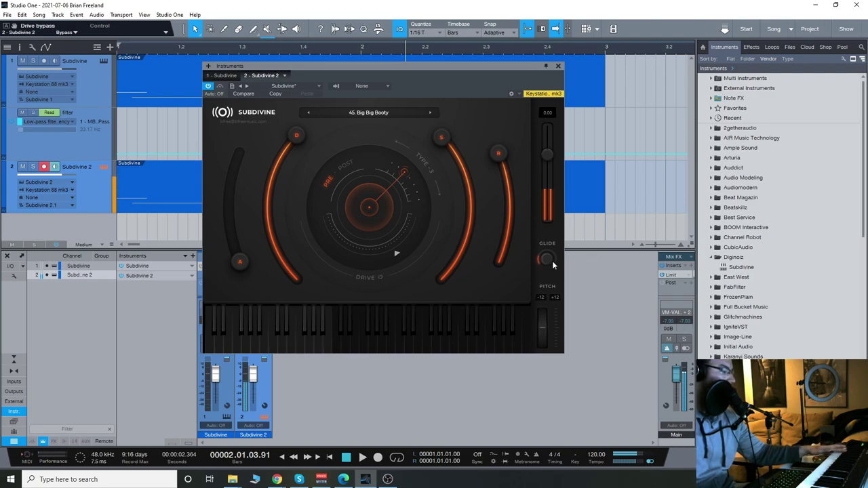
left_click_drag(546, 258, 564, 159)
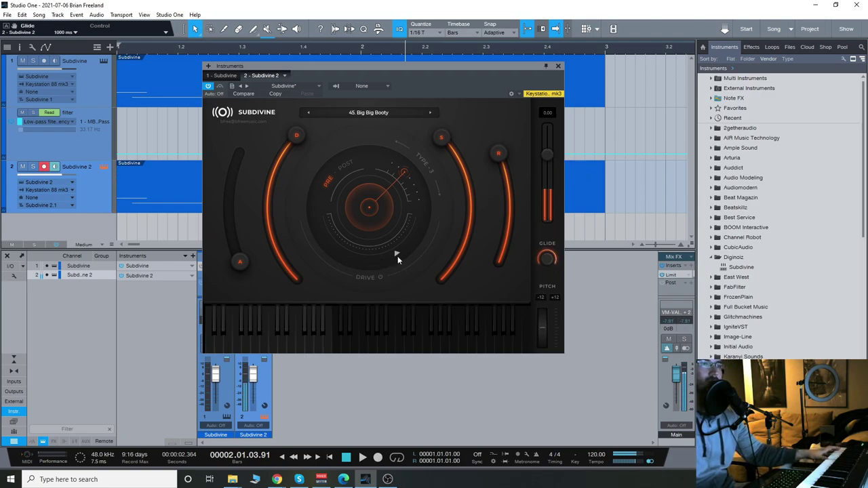
Step: Enable the drive, set its type to 4 and lower the amount to 10.3%
left_click(380, 277)
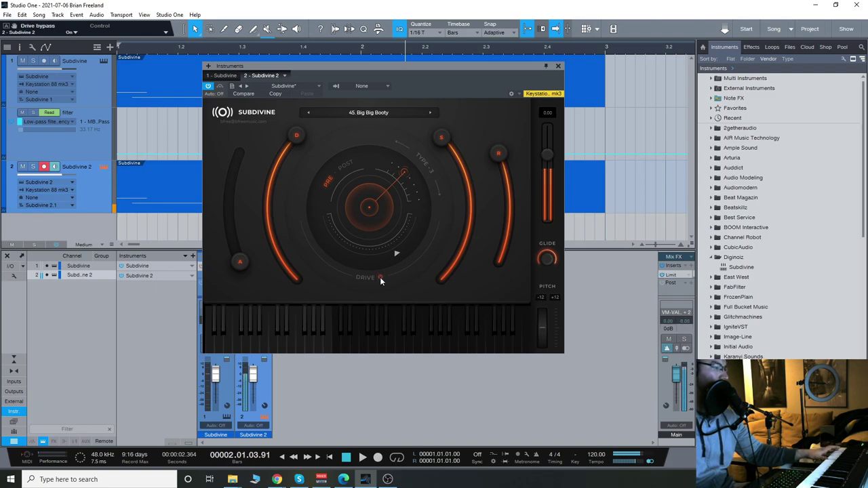
left_click_drag(409, 182, 411, 187)
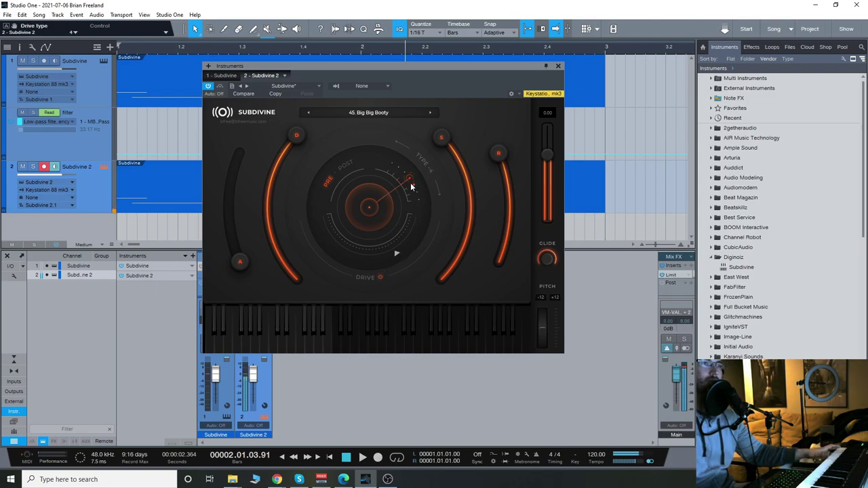
left_click_drag(396, 253, 389, 260)
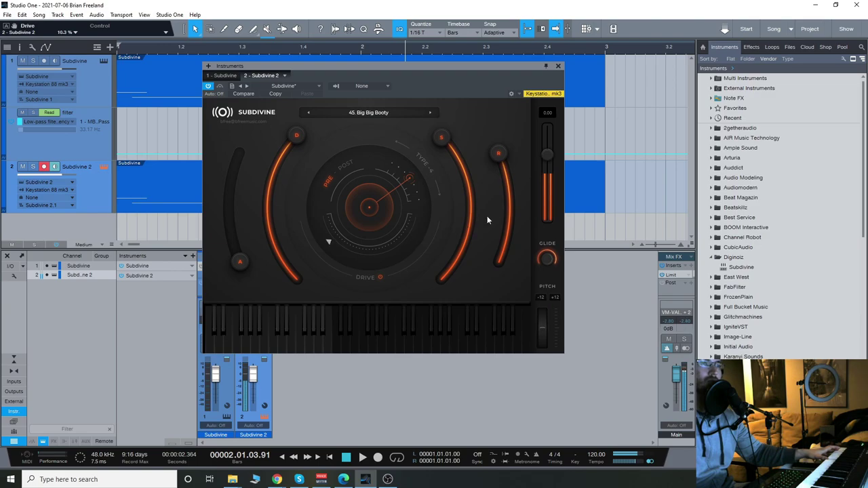
Step: Load the preset 22. Rambling Step with glide off and the drive enabled at about 70%
left_click(392, 112)
left_click(369, 156)
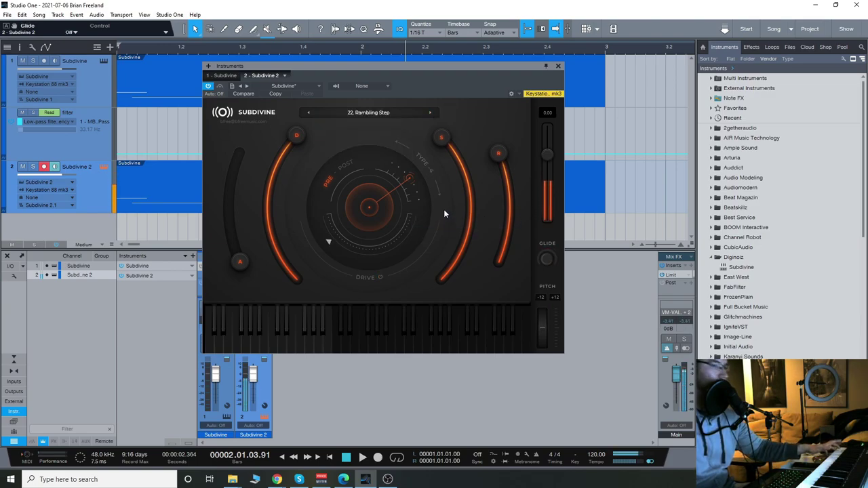
left_click_drag(333, 244, 392, 263)
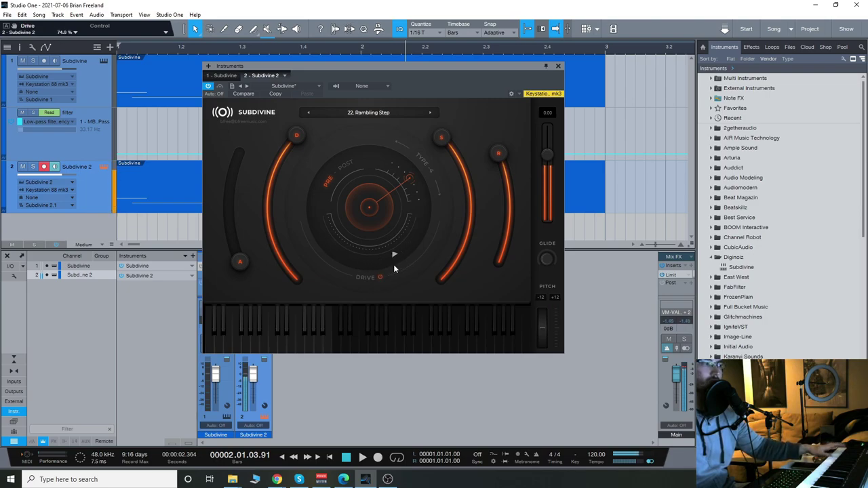
left_click_drag(392, 265, 389, 267)
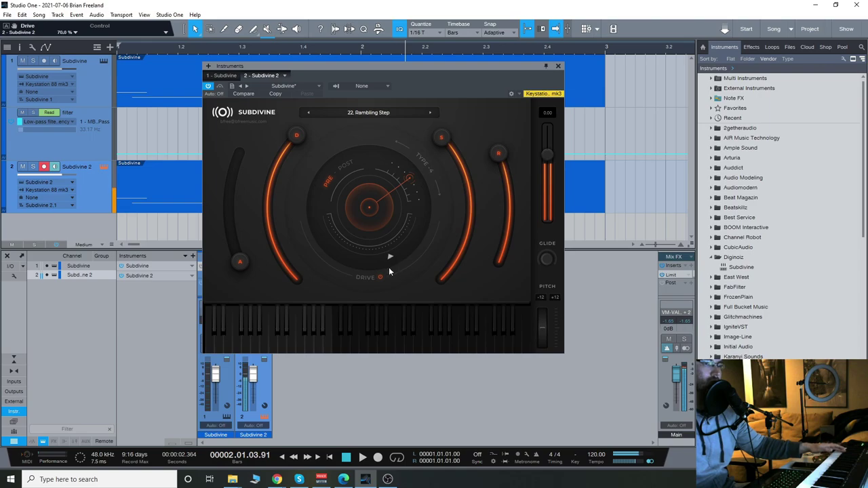
Step: Open the MBandPass insert on the Subdivine 2 channel and lower its low-pass frequency to 20 Hz
left_click_drag(410, 67, 568, 75)
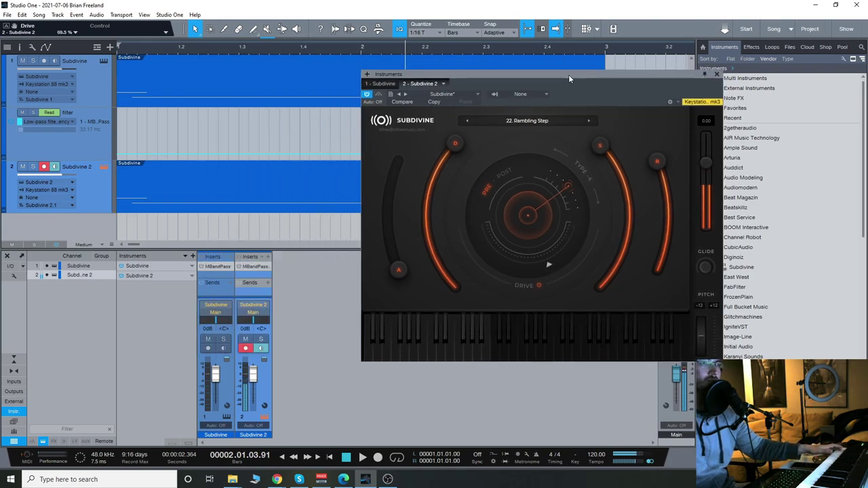
left_click(255, 267)
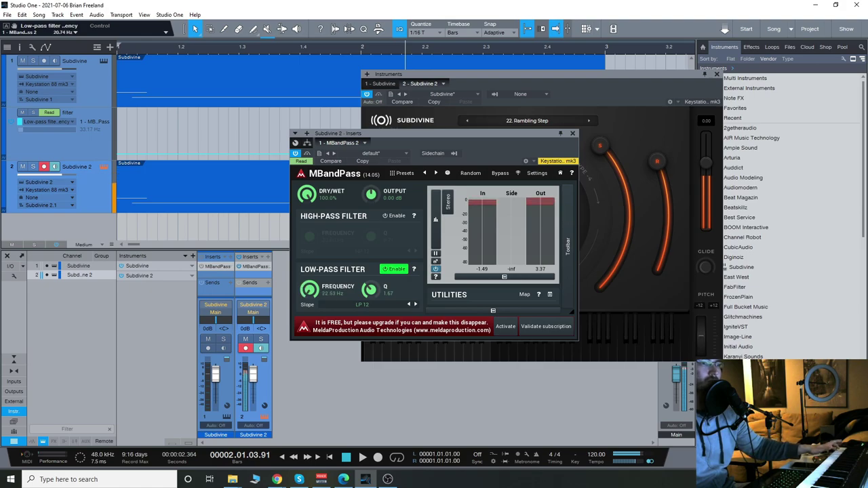
left_click(573, 132)
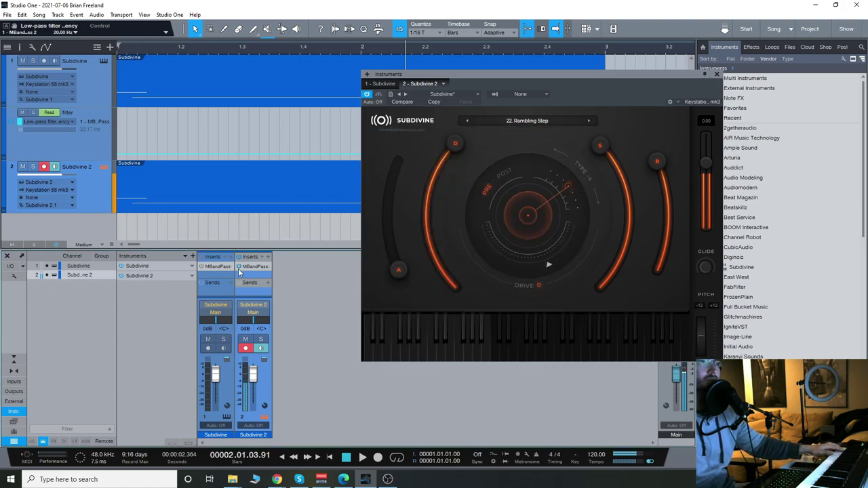
Step: Load the preset 23. Thorny Trip and bypass its drive
left_click_drag(568, 76, 456, 82)
left_click(476, 124)
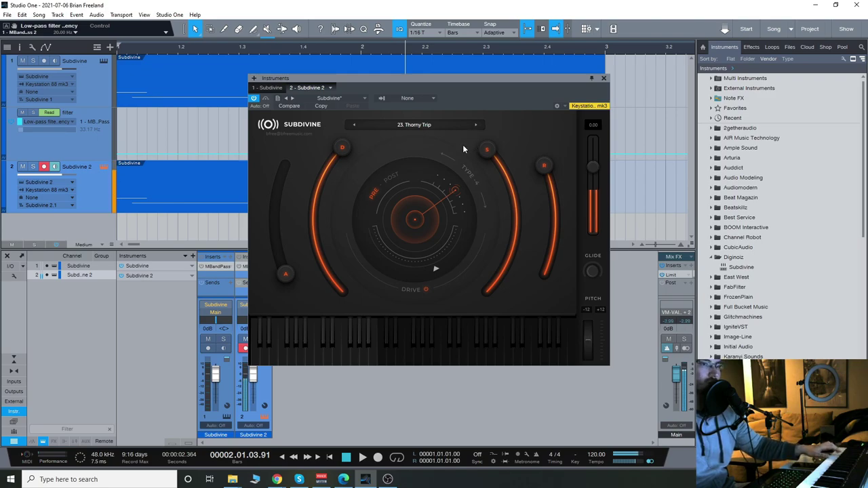
left_click(425, 289)
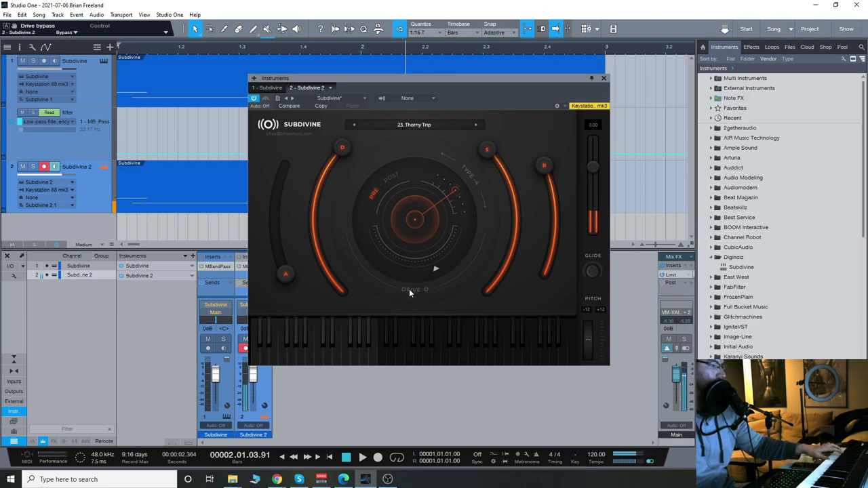
Step: Load the More About That Bass preset 49. Elementary Buzz and set the MBandPass low-pass frequency to 507 Hz
left_click(436, 127)
mouse_move(406, 166)
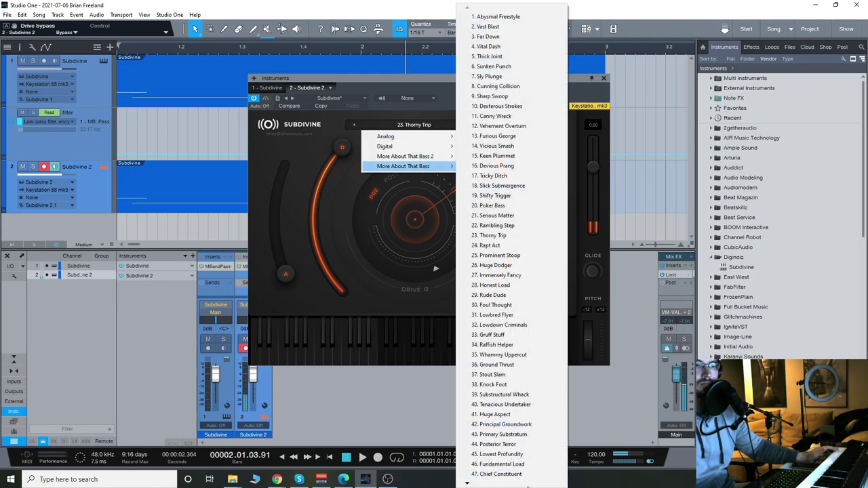
left_click(543, 478)
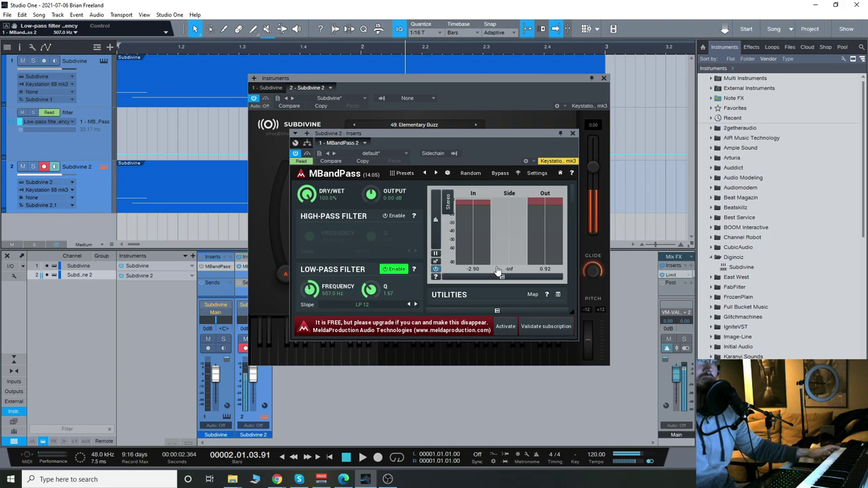
left_click(572, 133)
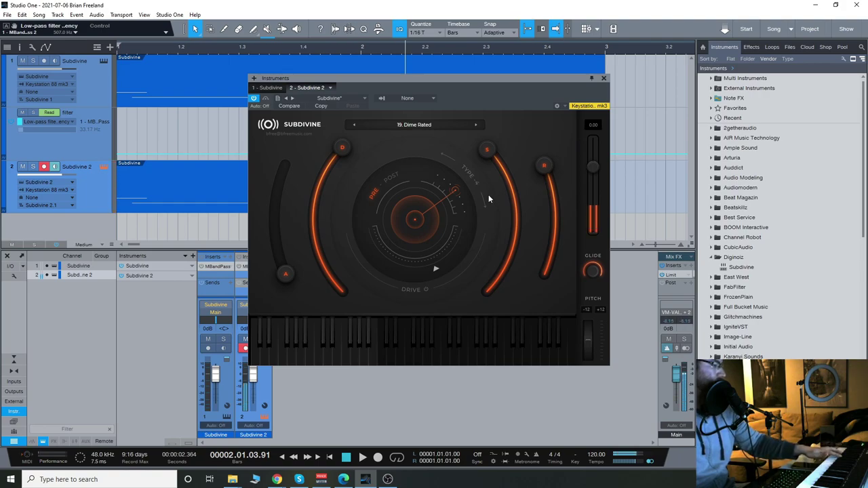
Step: Turn the glide off on the preset 19. Dime Rated and load 38. Grounded Bandit with the drive enabled
left_click(592, 271)
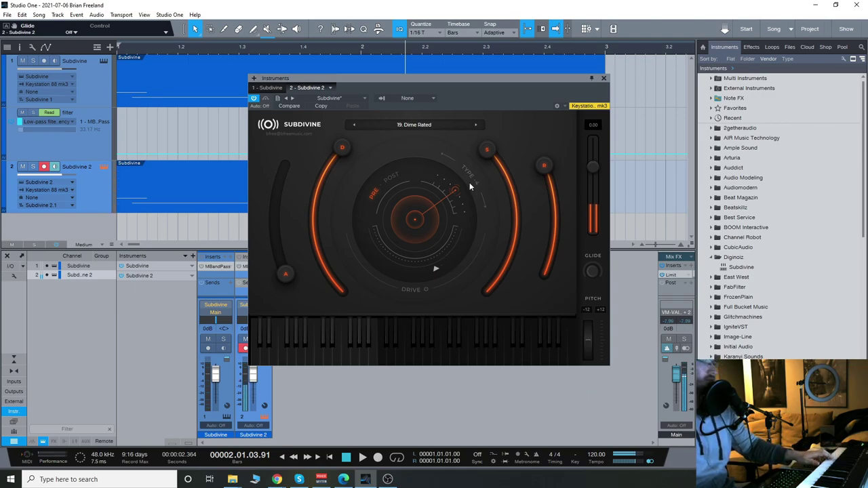
left_click(480, 123)
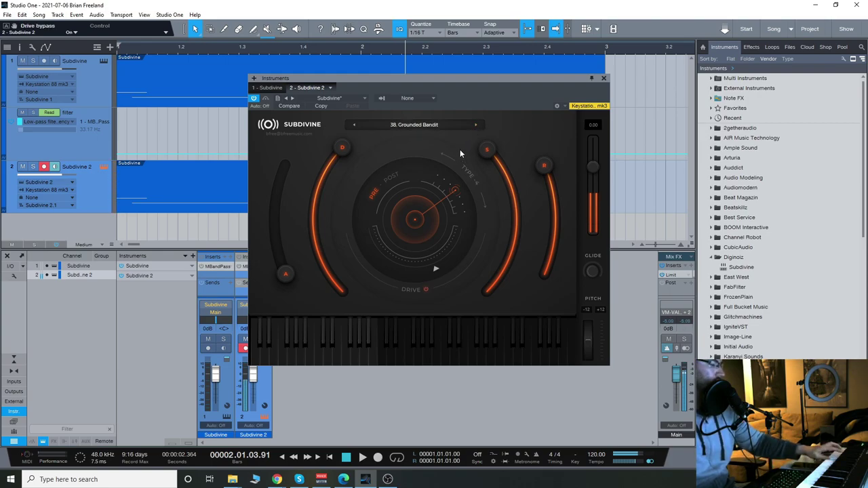
Step: Load the preset 47. Concrete Jelly with drive type 6 and lower the drive amount to 8.1%
left_click(451, 187)
mouse_move(434, 269)
left_mouse_down()
mouse_move(461, 246)
mouse_move(442, 275)
left_mouse_up()
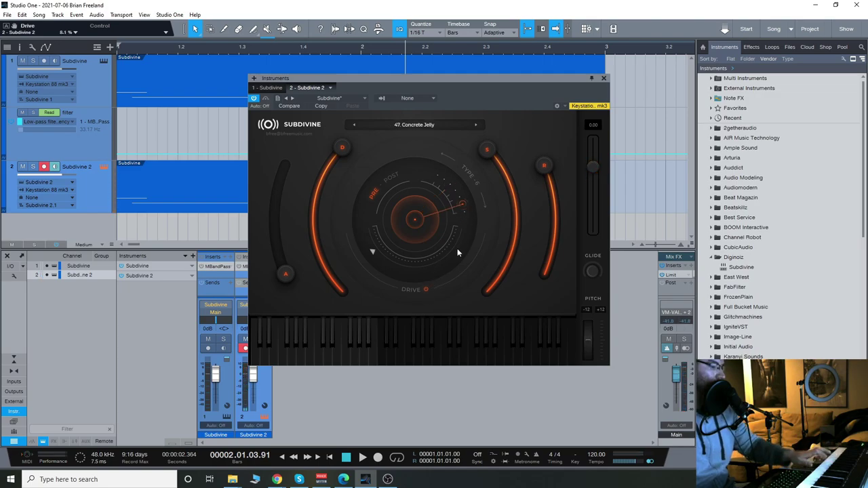
Step: Try Concrete Jelly with the drive bypassed and glide at 150 ms, then re-enable the drive at 56.5%
left_click(425, 290)
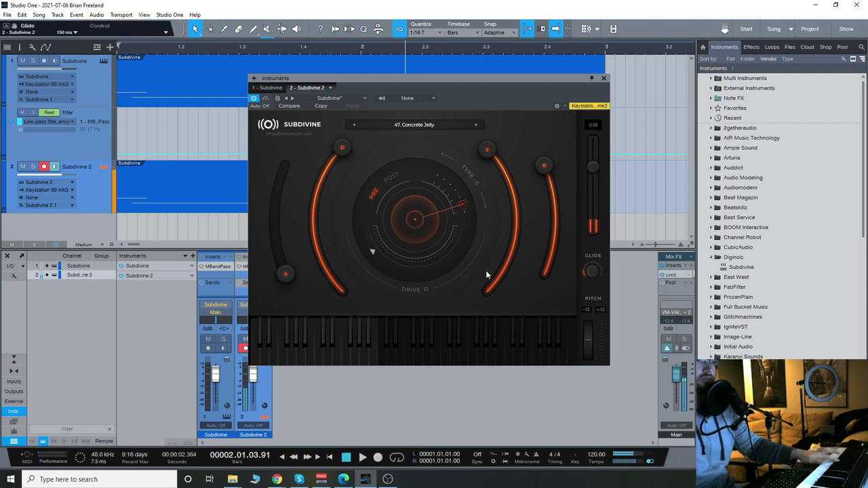
left_click_drag(391, 271, 413, 269)
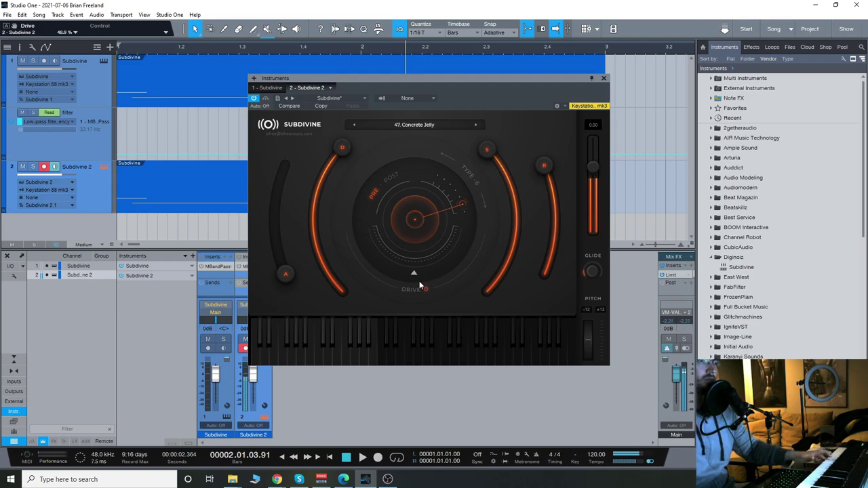
Step: Close and reopen the Subdivine 2 instrument window, placing it clear of the mixer channel inserts
key("alt+F4")
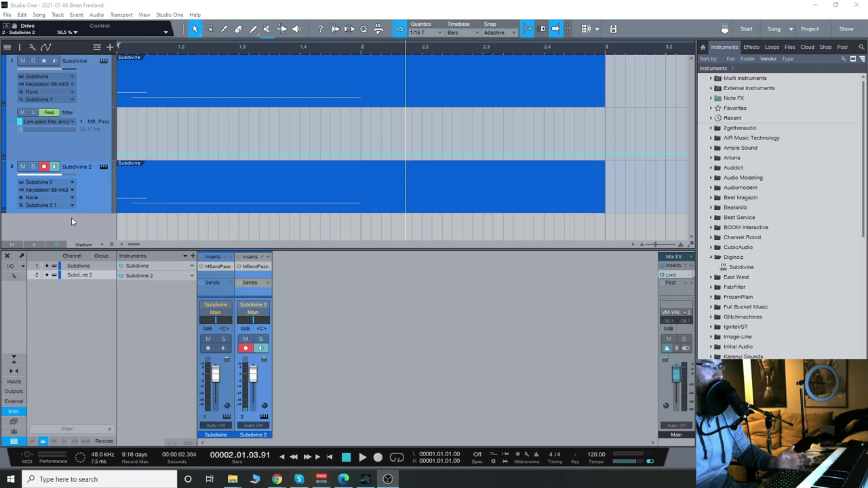
left_click(105, 167)
left_click_drag(420, 63, 405, 58)
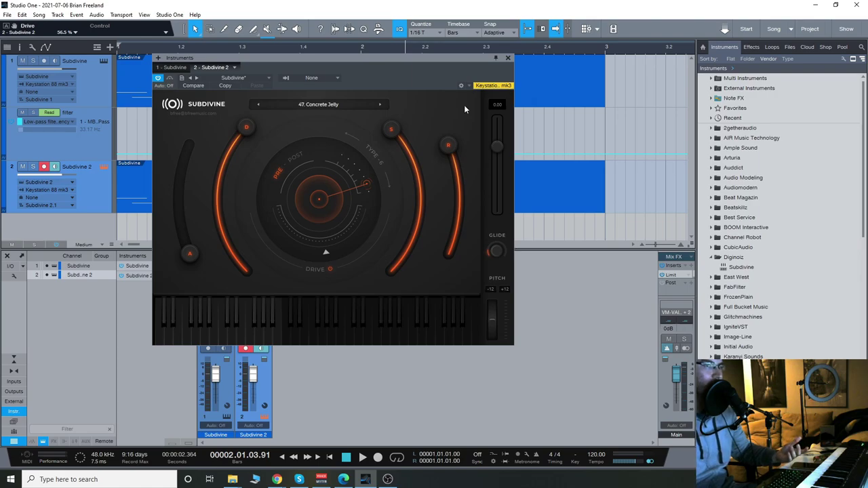
left_click_drag(429, 66, 589, 83)
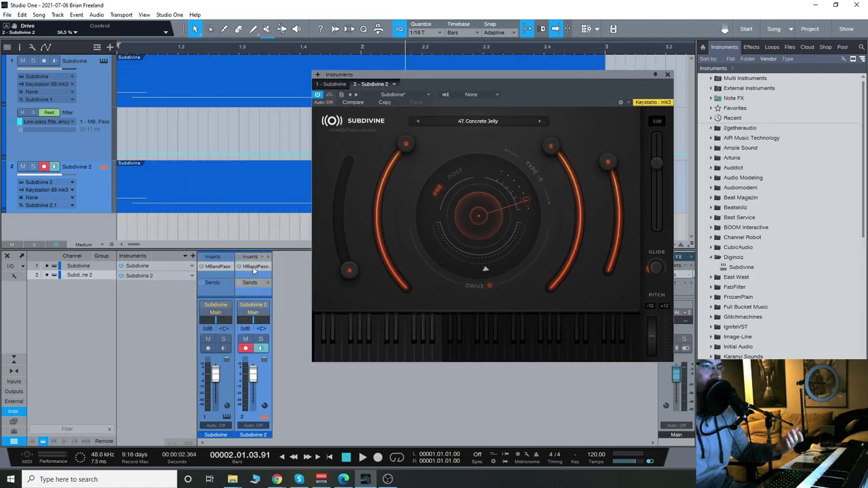
Step: Open the MBandPass insert of Subdivine 2 and arrange its window beside the instrument
left_click_drag(434, 134, 401, 115)
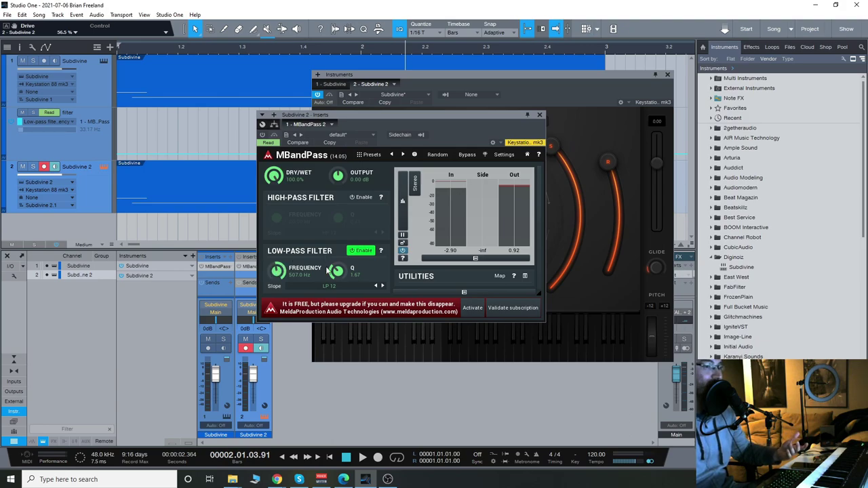
left_click_drag(389, 118, 311, 193)
left_click_drag(508, 75, 467, 63)
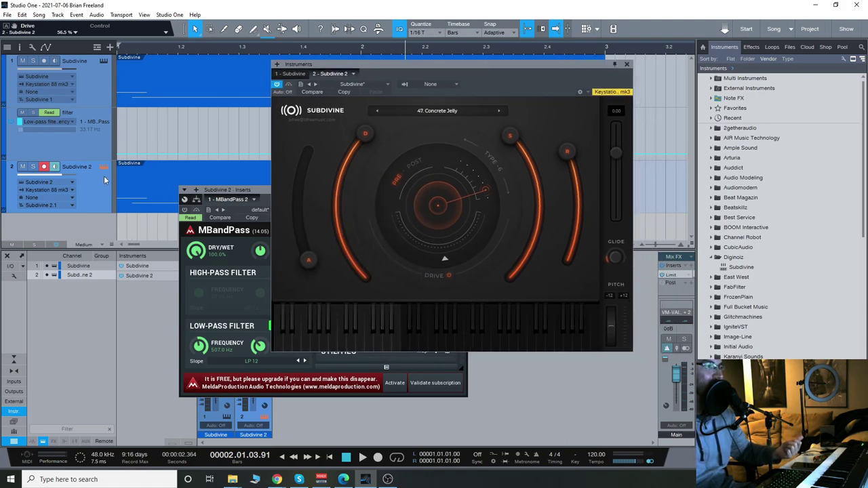
Step: Raise the glide of Concrete Jelly to 1000 ms and shift the instrument window off the filter
left_click(473, 115)
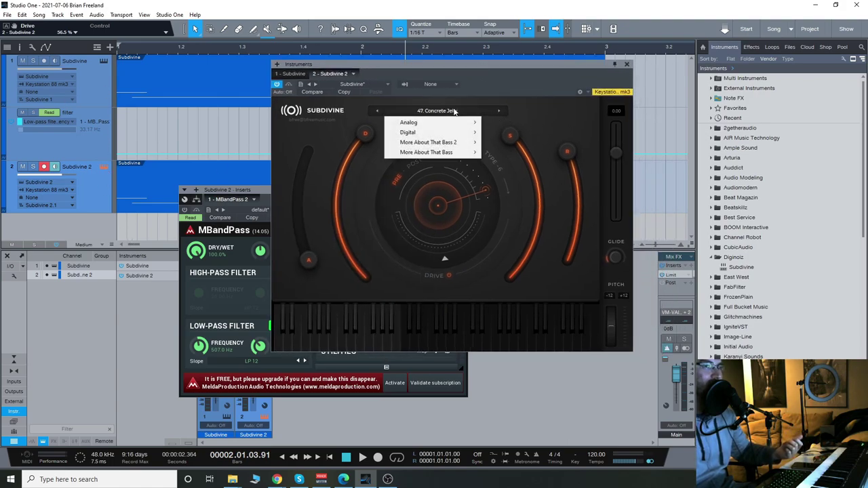
left_click_drag(615, 256, 625, 183)
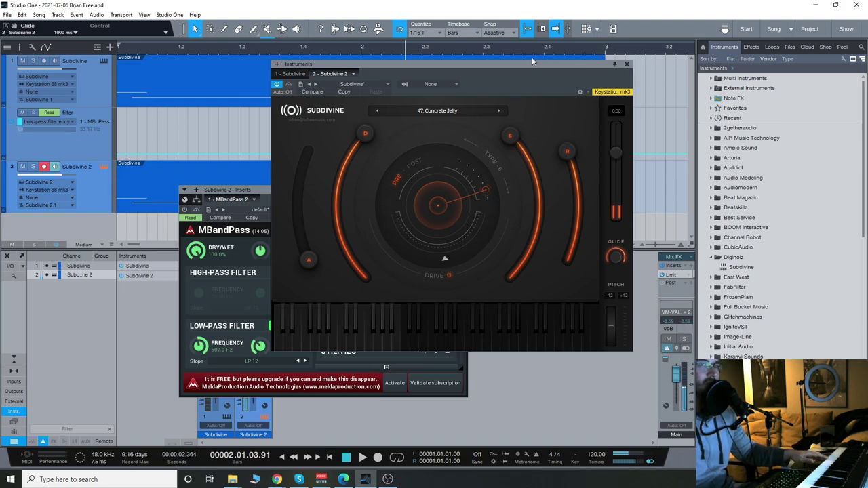
left_click_drag(533, 60, 573, 57)
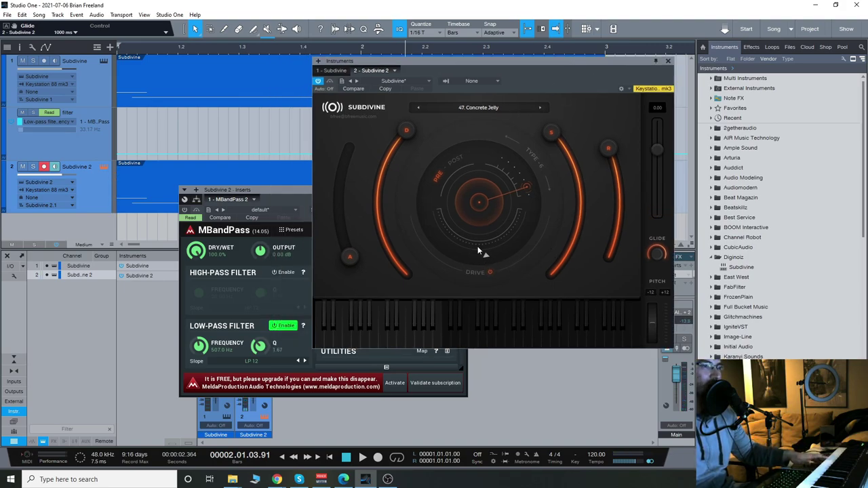
Step: Activate the MBandPass insert on the Subdivine 2 channel and bring its window in front of the instrument
left_click_drag(274, 193, 393, 150)
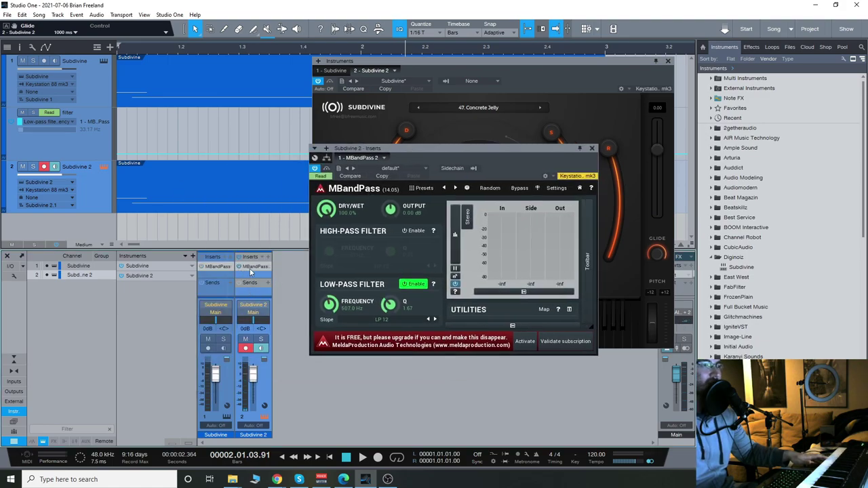
left_click(252, 268)
left_click(254, 269)
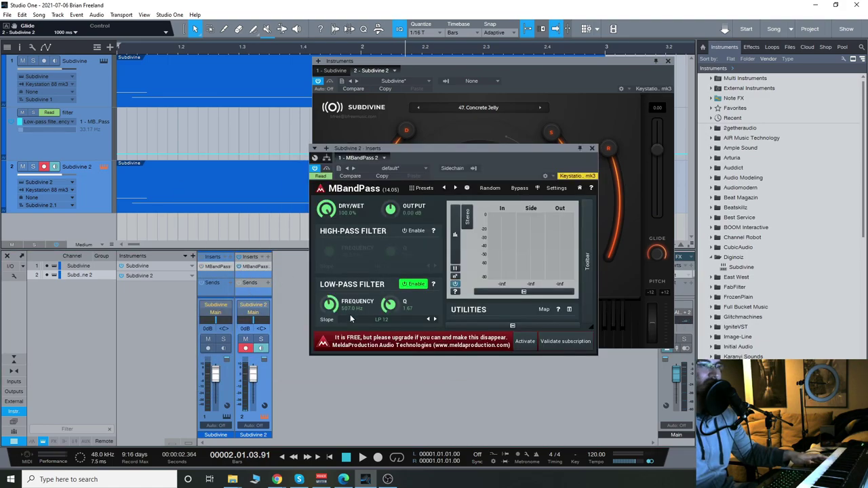
Step: Sweep the MBandPass low-pass frequency up to 957.3 Hz and reposition the filter and instrument windows
left_click_drag(554, 62, 490, 74)
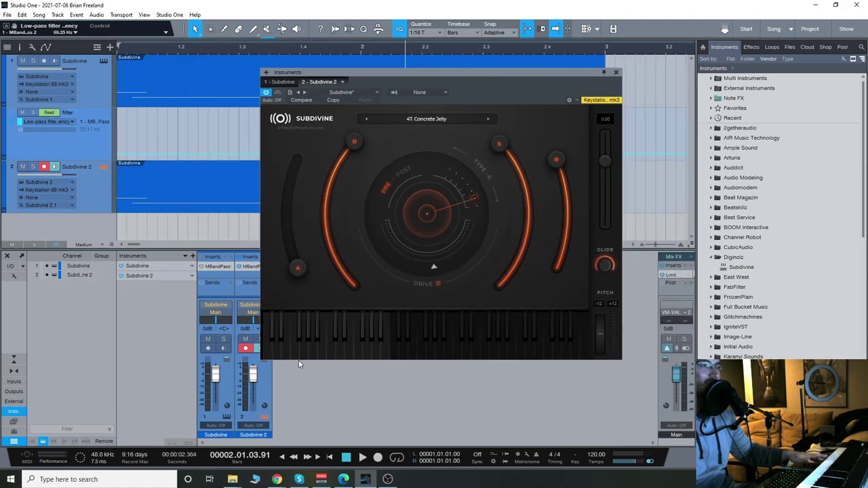
left_click(248, 267)
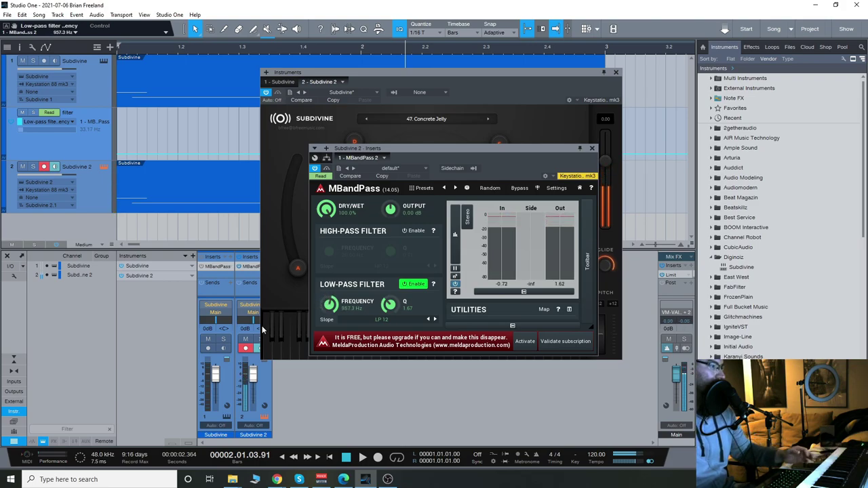
left_click_drag(533, 151, 506, 146)
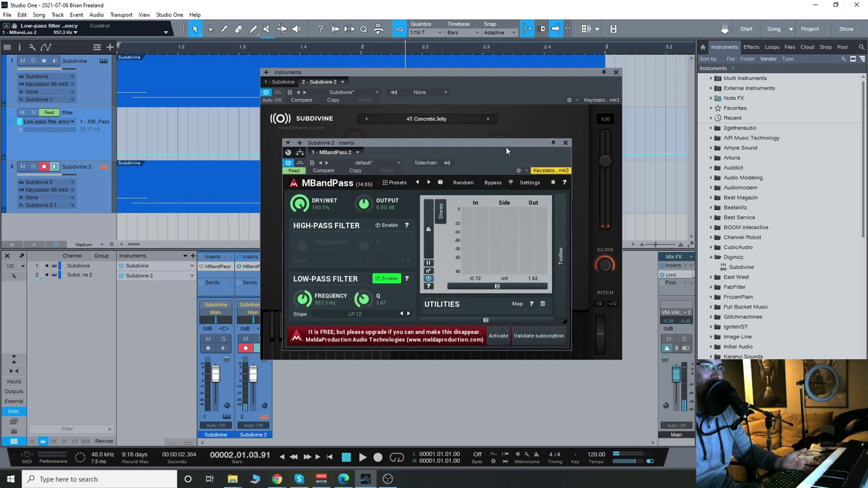
left_click_drag(445, 71, 410, 76)
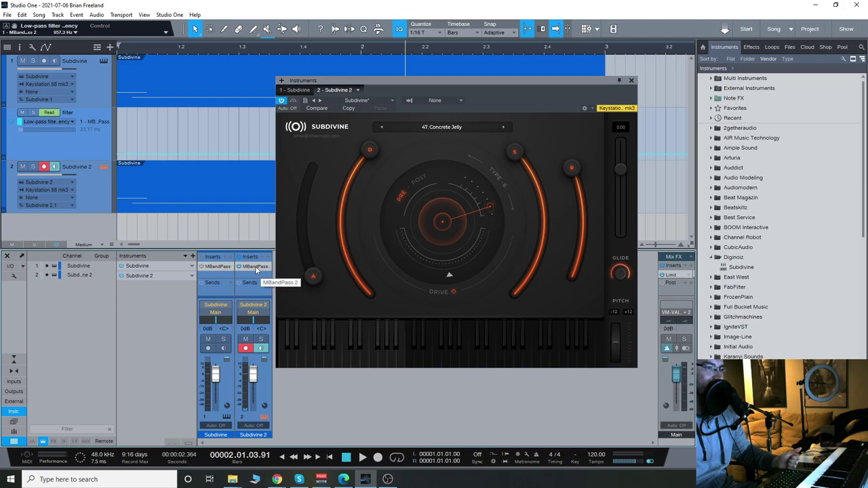
Step: Reopen the Subdivine 2 channel's MBandPass insert and advance the instrument through Thick Tackle to the Deep Blue In Green preset
left_click(256, 272)
left_click(501, 127)
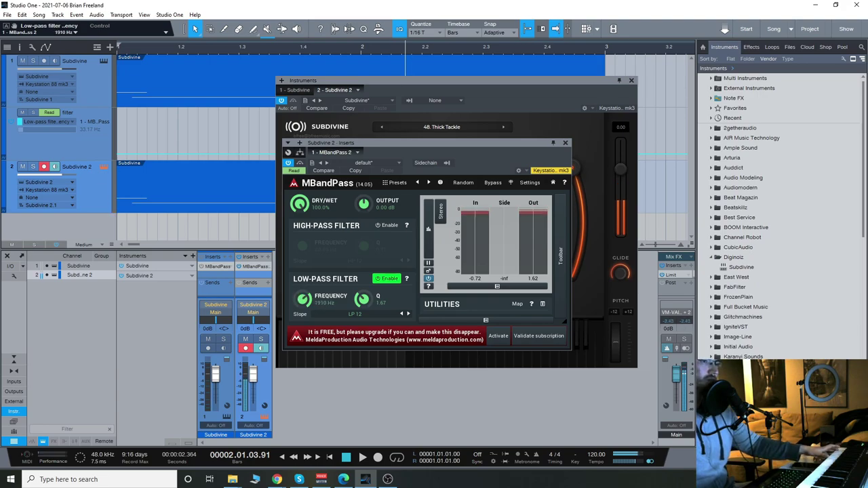
left_click(503, 128)
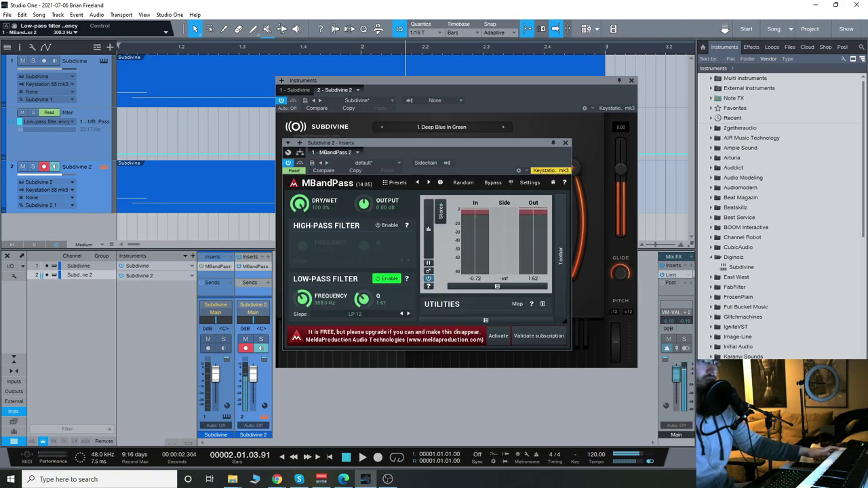
Step: Close the MBandPass window and the Subdivine 2 instrument window
left_click(564, 143)
left_click_drag(563, 81, 511, 80)
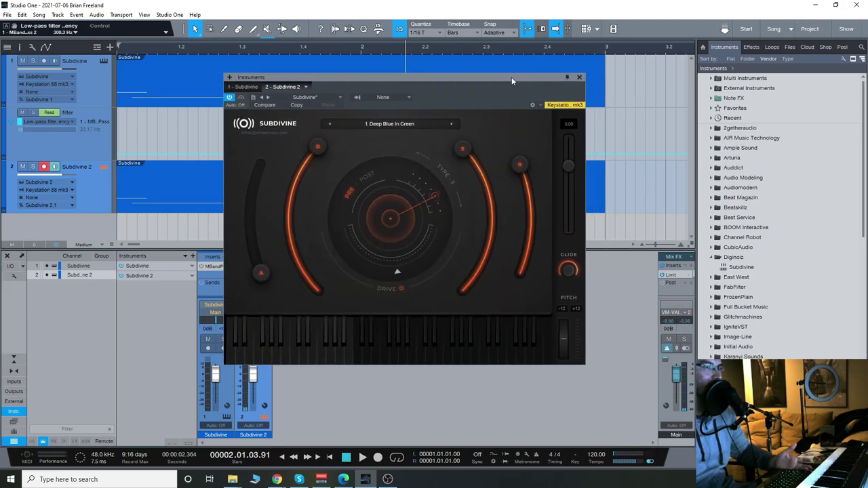
left_click(579, 77)
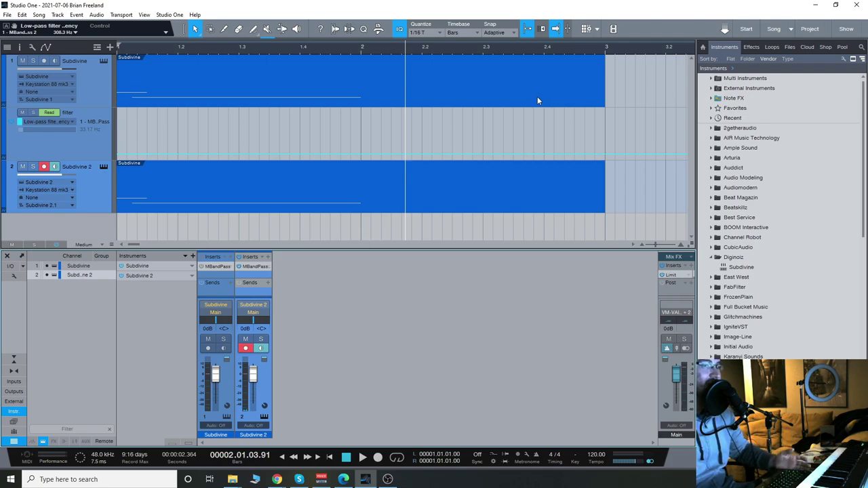
Step: Open the first Subdivine track's instrument, reposition its window, and switch back to the Subdivine 2 track
left_click(96, 80)
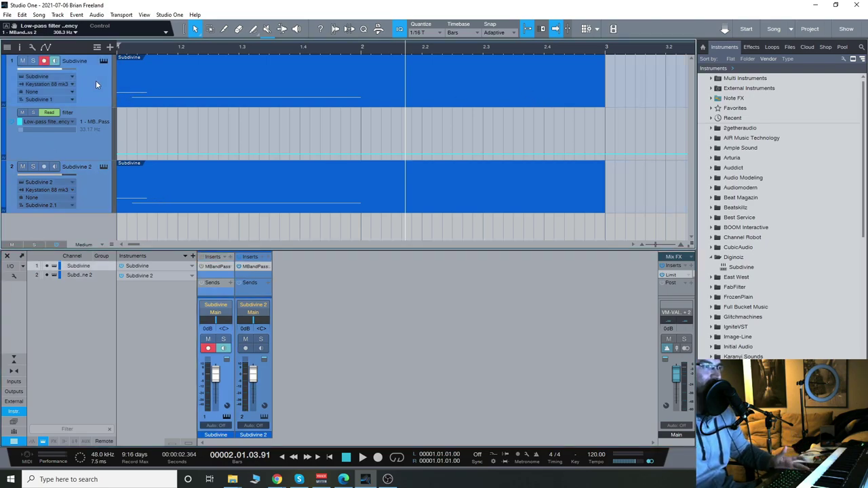
left_click(103, 60)
left_click_drag(445, 65, 430, 68)
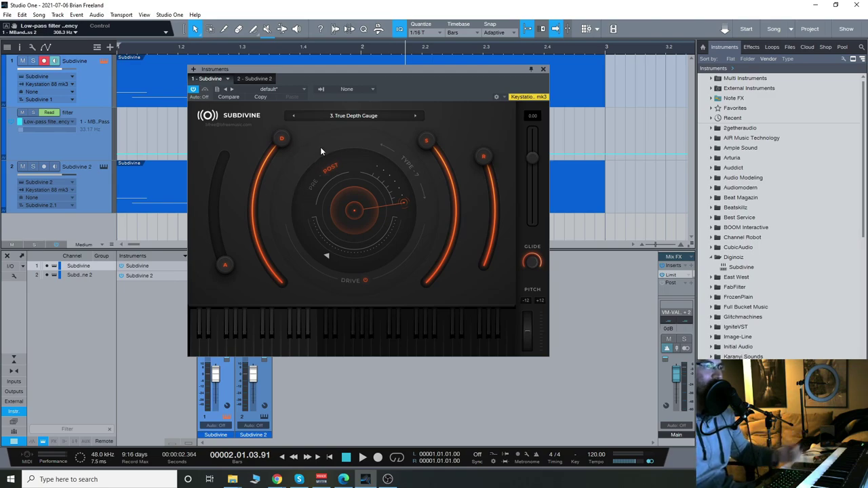
left_click_drag(370, 69, 377, 78)
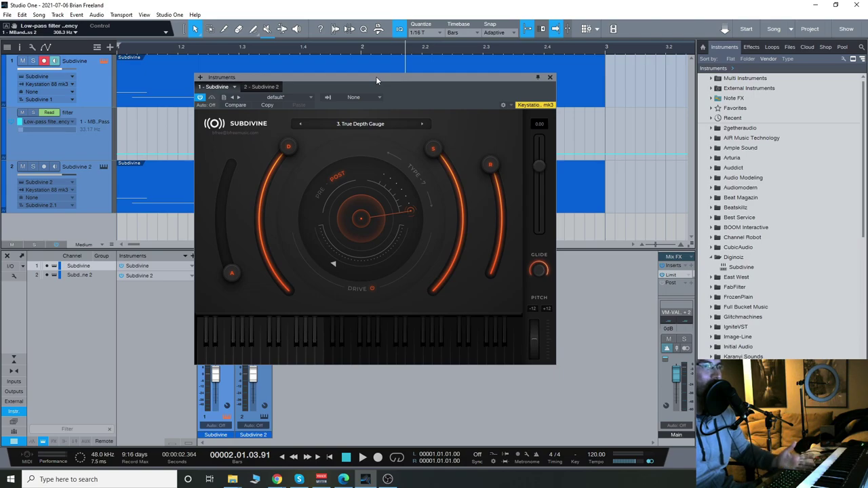
left_click(89, 192)
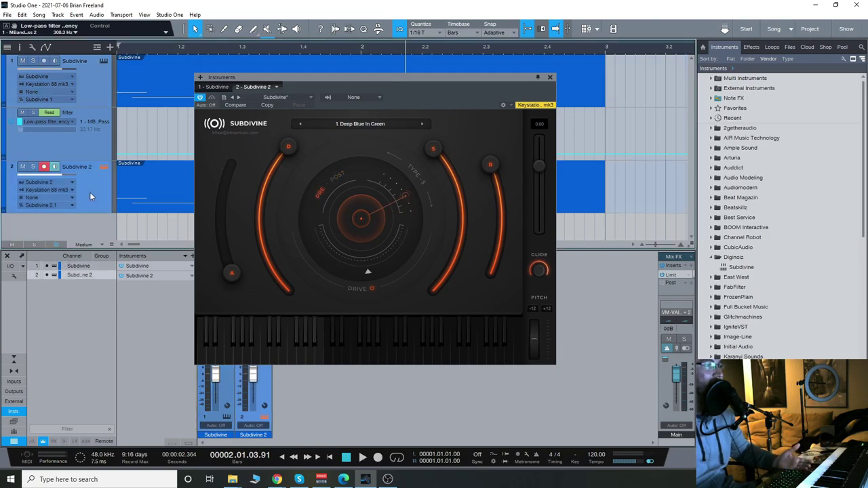